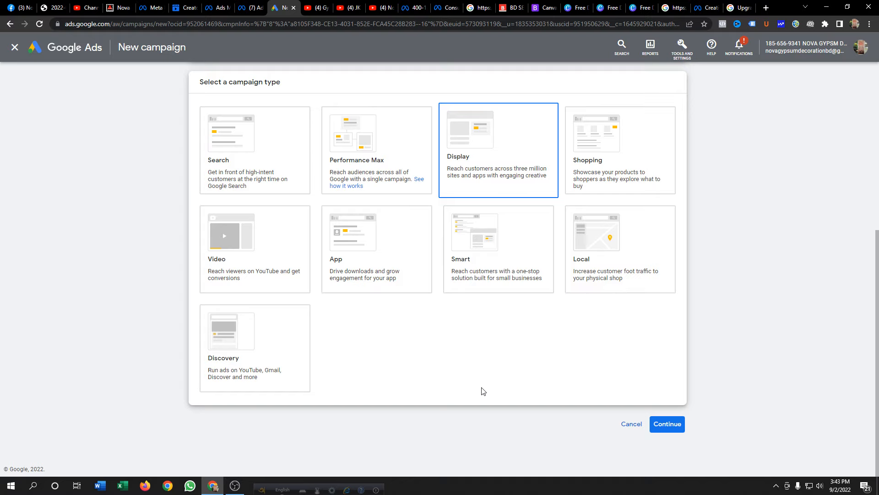
Choose Performance Max as the campaign type for the campaign without a goal's guidance.
scroll(483, 391, up, 4)
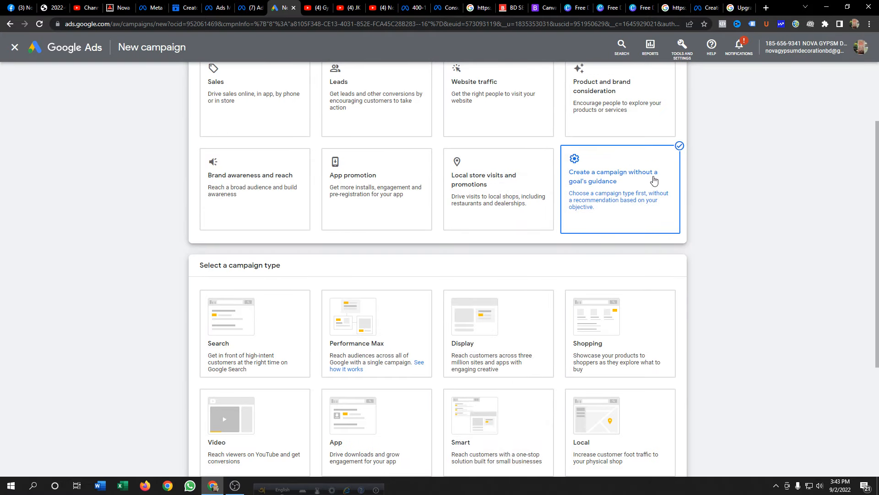
scroll(510, 251, down, 1)
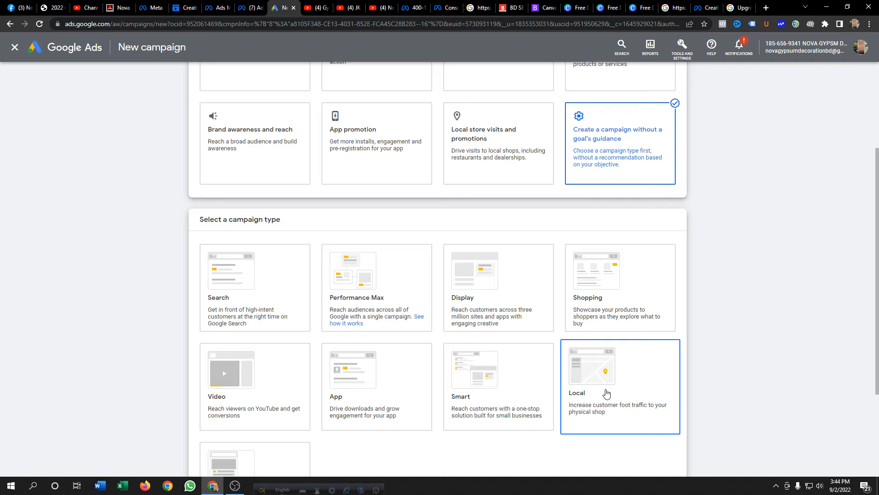
scroll(573, 431, down, 1)
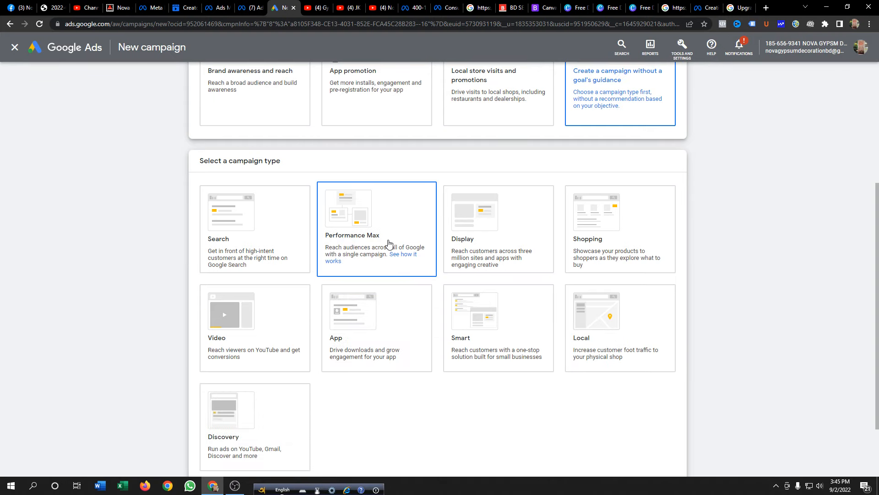
click(358, 229)
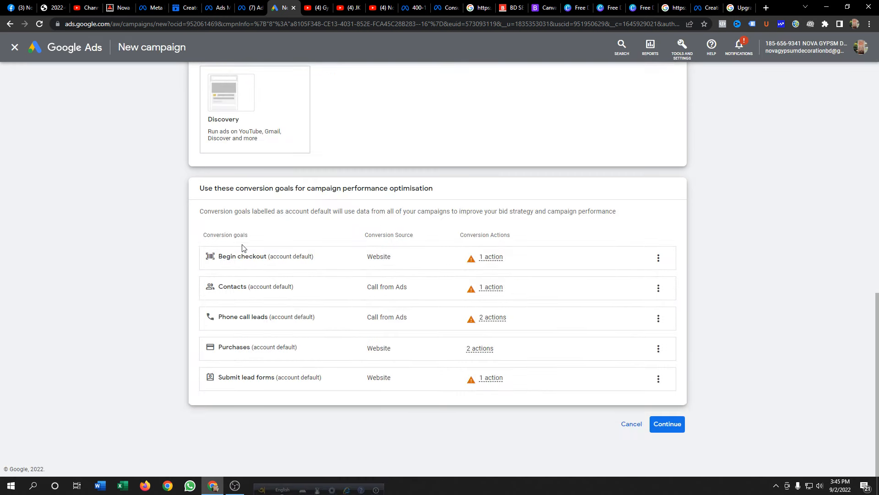
Accept the default conversion goals and the campaign name Performance Max-6, and start a new campaign instead of finishing a saved draft.
scroll(288, 256, up, 3)
scroll(340, 298, down, 3)
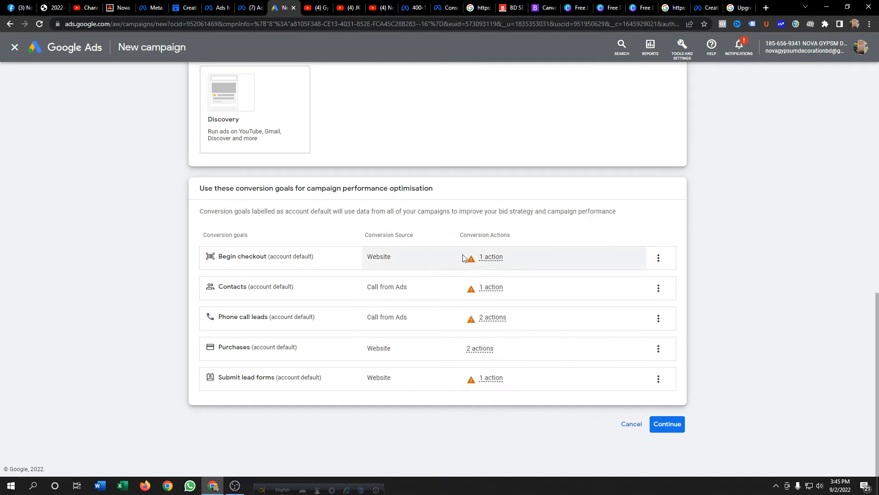
mouse_move(395, 390)
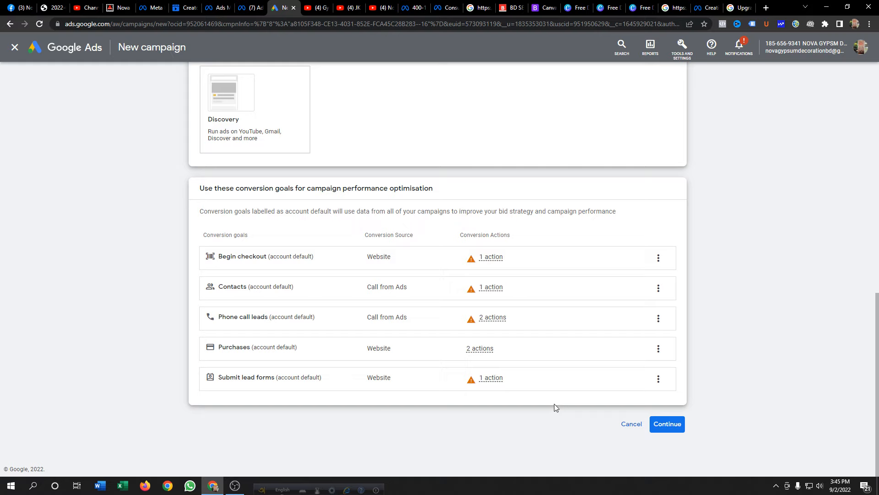
click(670, 425)
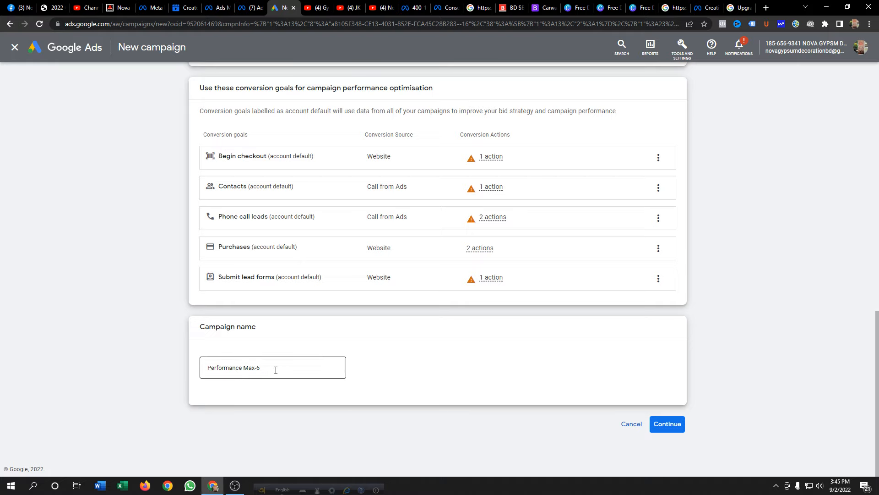
click(666, 422)
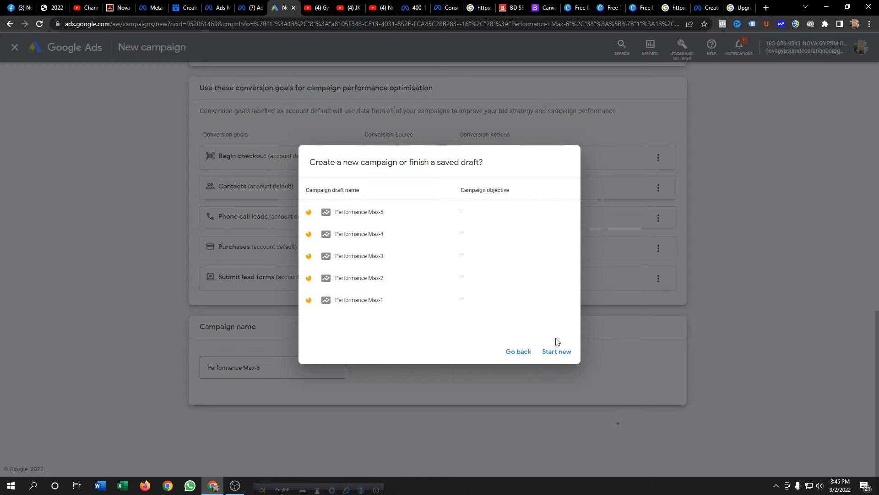
click(558, 355)
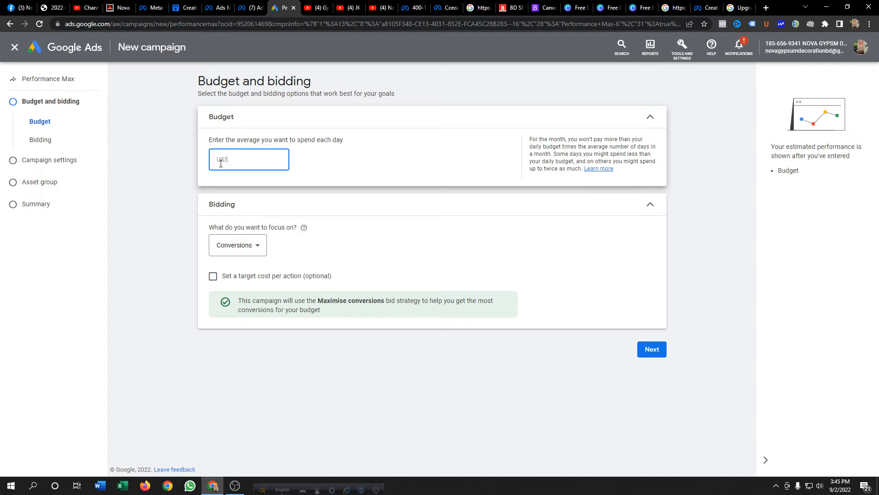
Set the average daily budget to US$50 and keep Conversions as the bidding focus.
text(50)
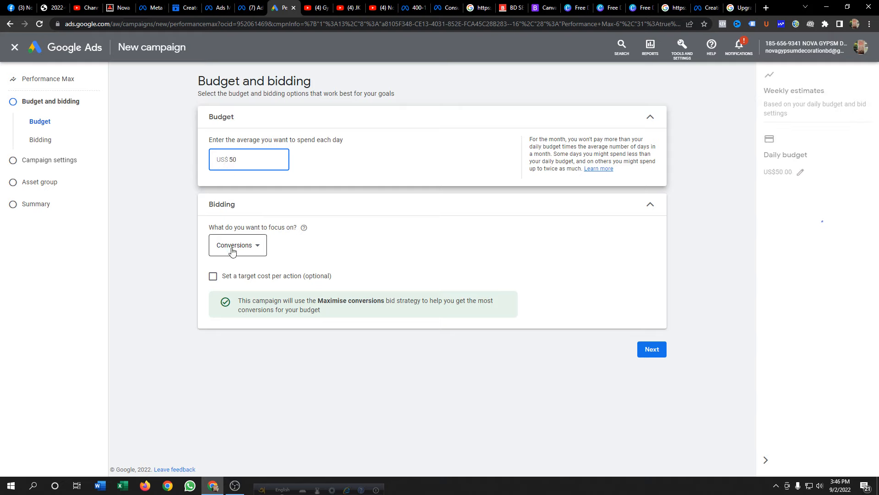
click(256, 248)
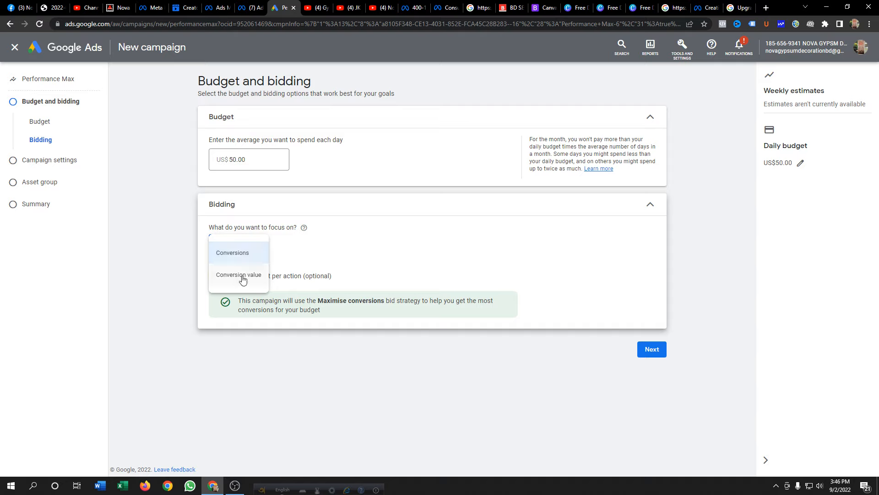
click(301, 255)
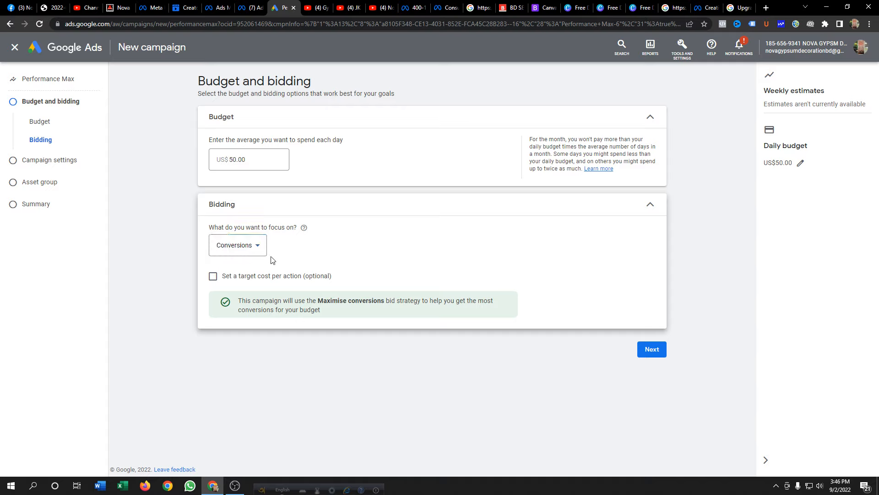
click(254, 250)
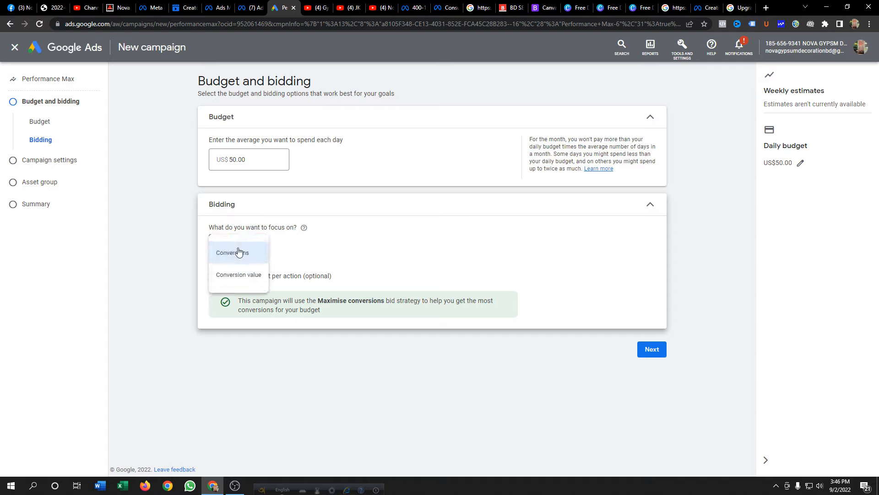
click(239, 252)
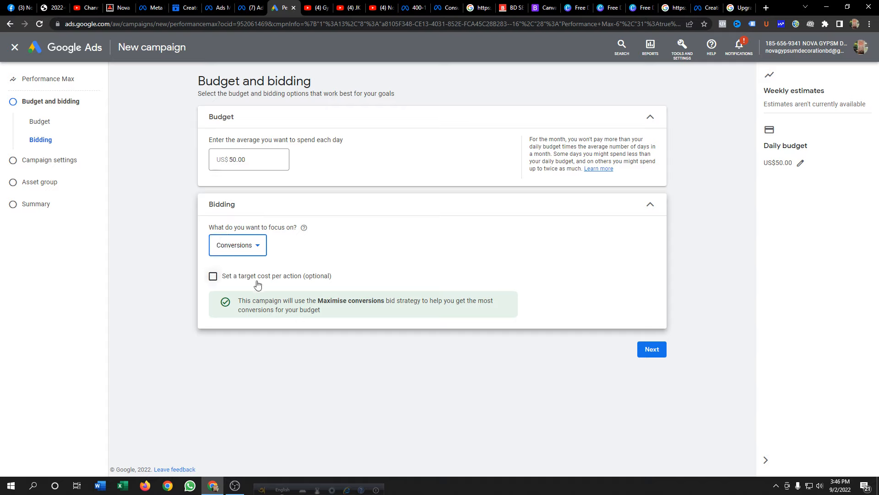
Enable a target cost per action, set the target CPA to US$5, and continue to the campaign settings.
click(213, 276)
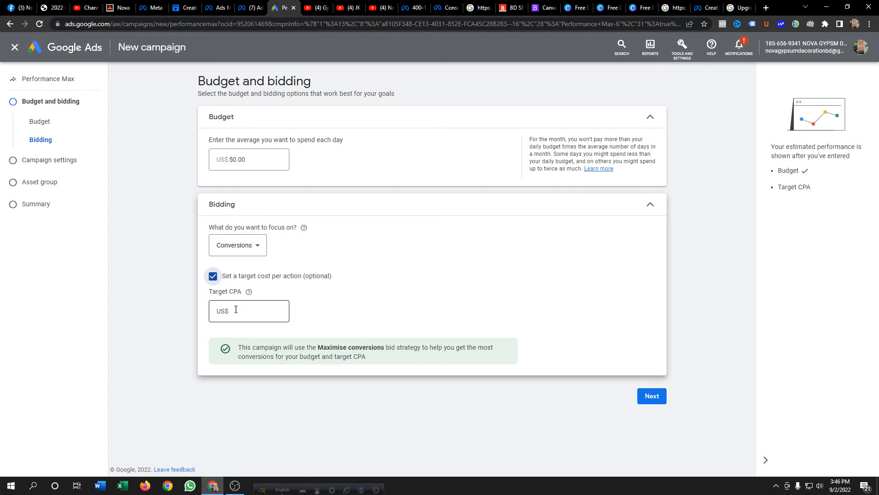
click(239, 310)
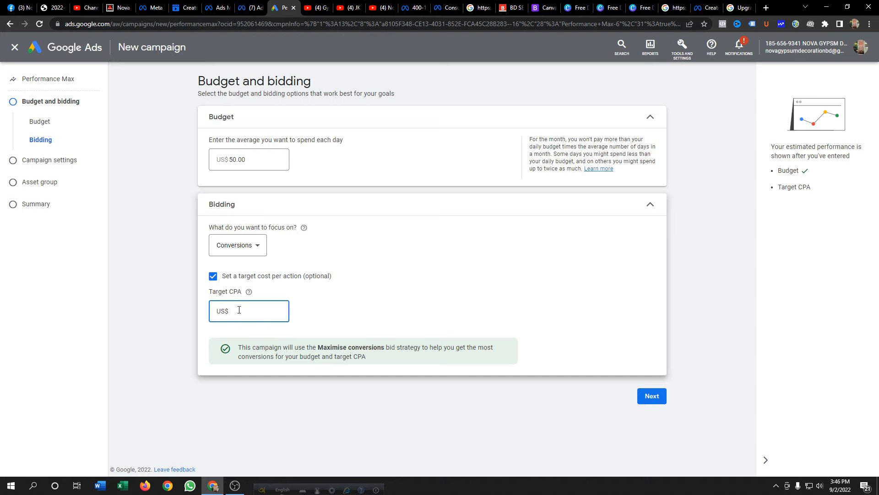
text(5)
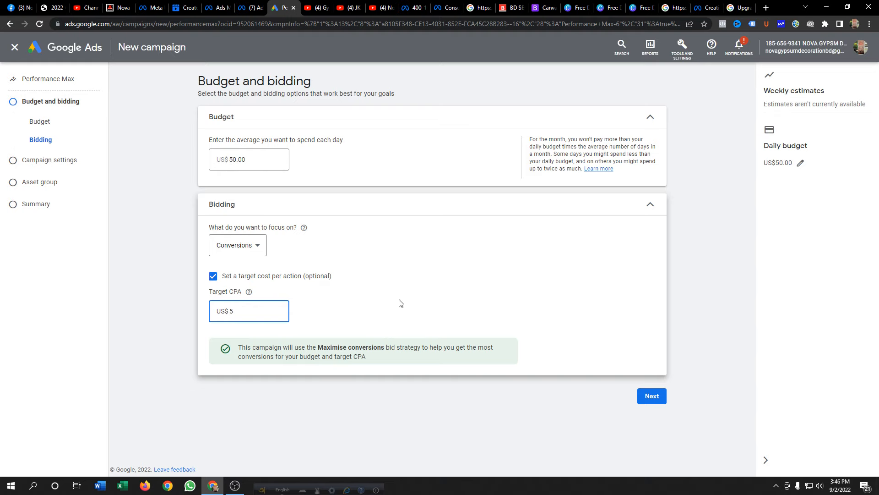
click(653, 396)
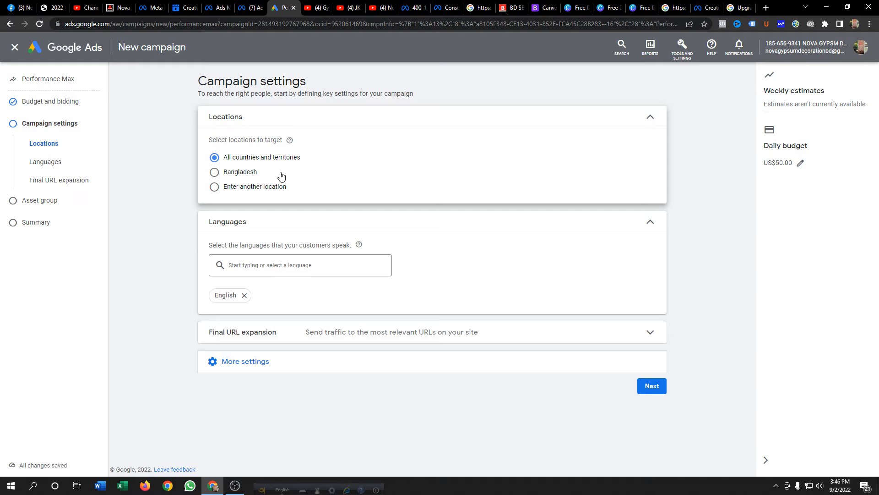
Add Bengali as a customer language and remove English from the campaign's languages.
click(248, 266)
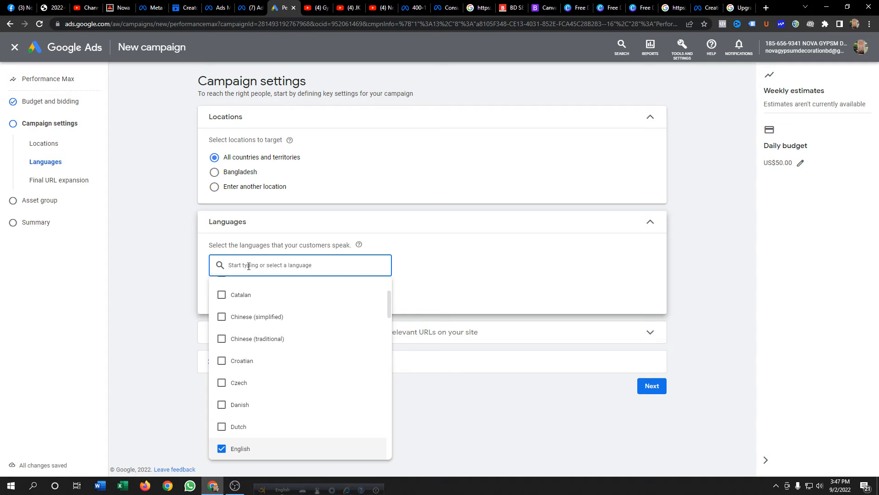
text(B)
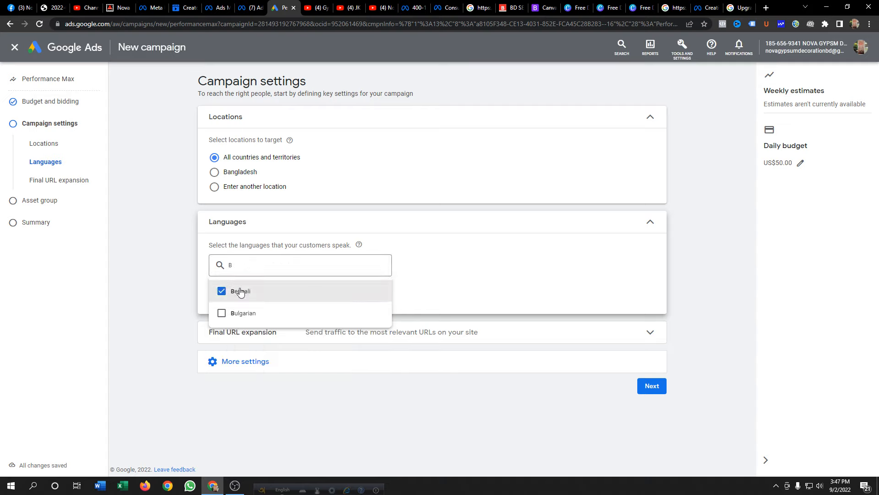
click(455, 267)
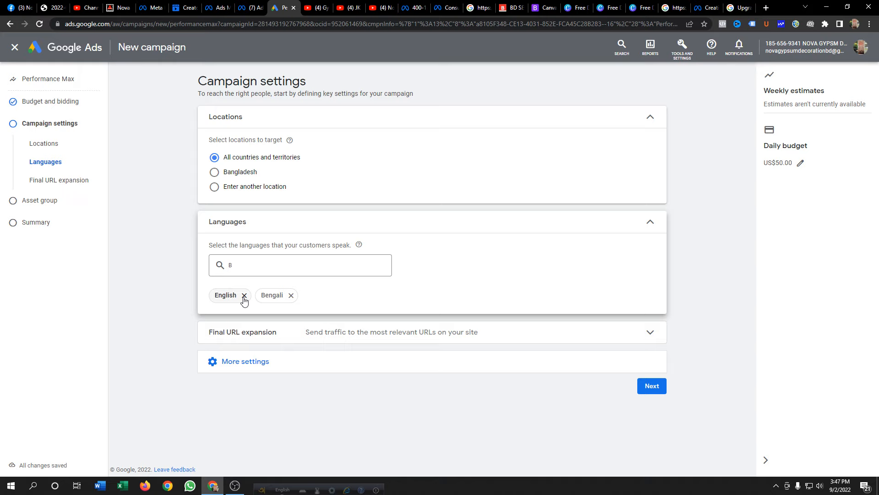
click(244, 296)
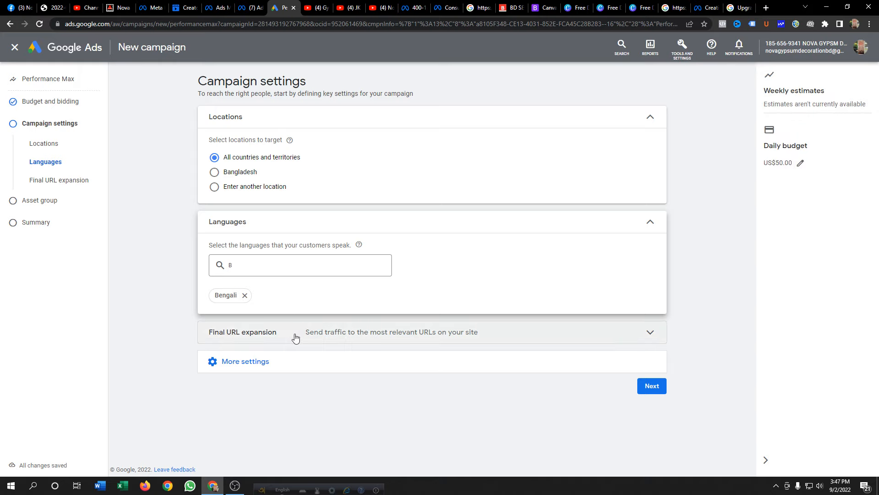
Expand the Final URL expansion section and review its traffic options.
click(650, 333)
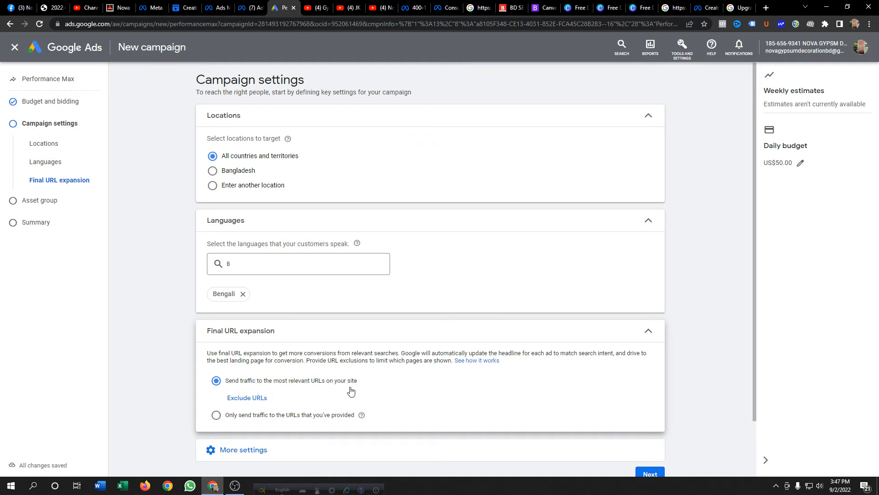
scroll(346, 389, down, 2)
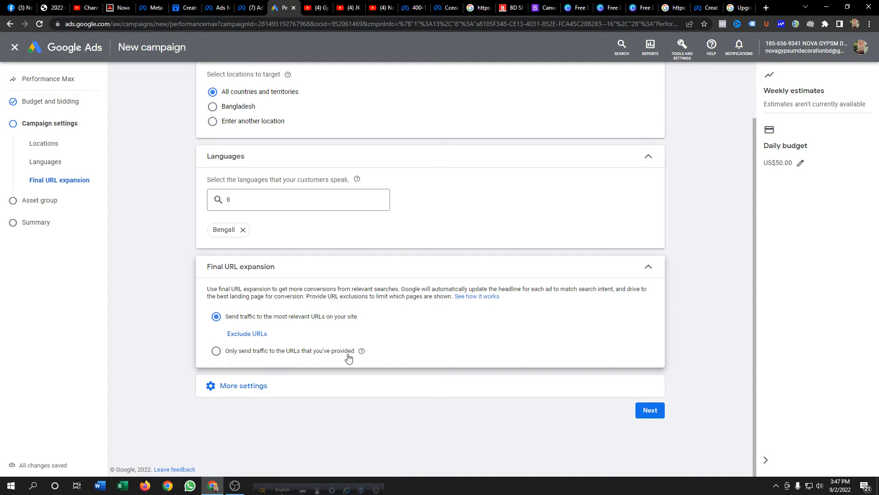
scroll(358, 338, up, 2)
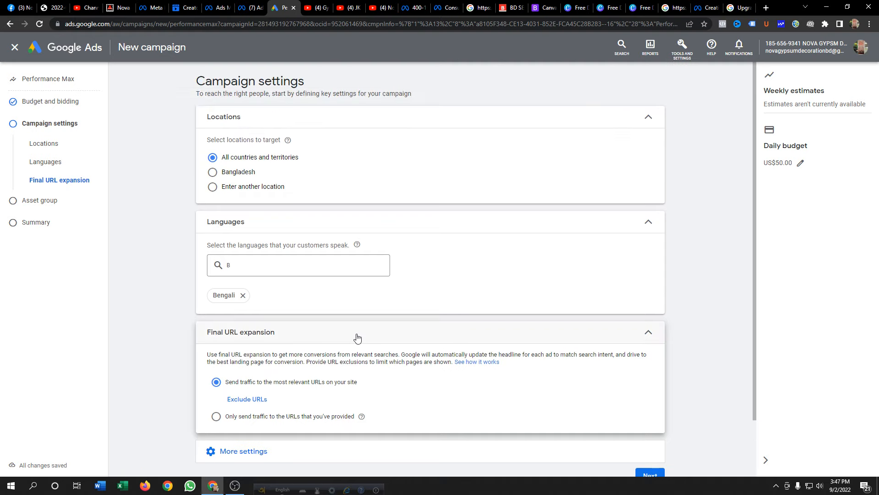
scroll(358, 338, down, 2)
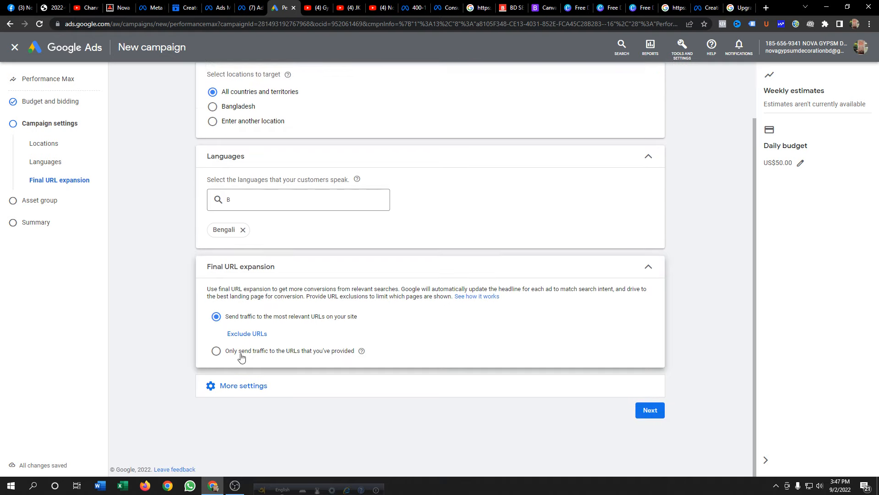
Check the additional settings, including the campaign URL options, leave them empty, and continue to the asset group.
click(330, 387)
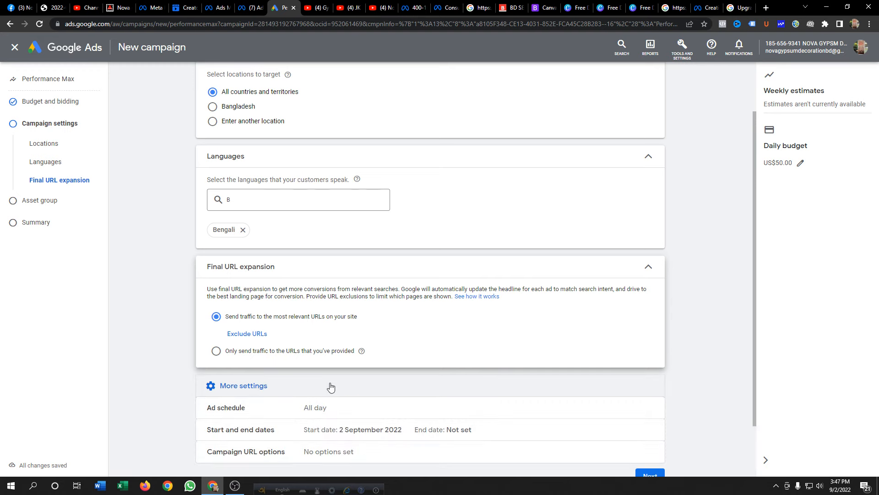
scroll(332, 387, down, 2)
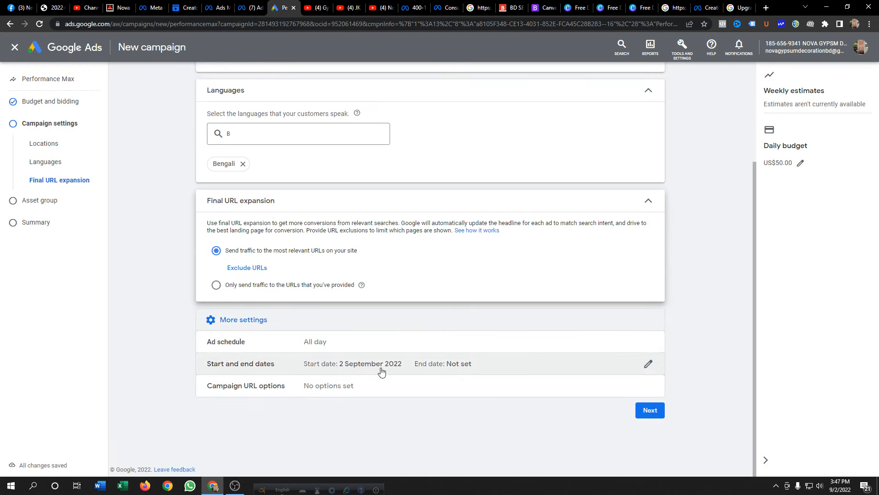
click(655, 388)
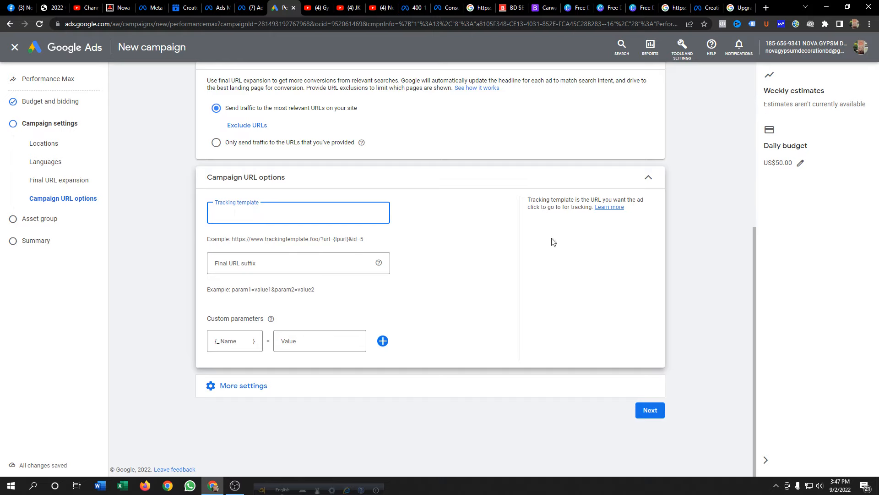
click(648, 182)
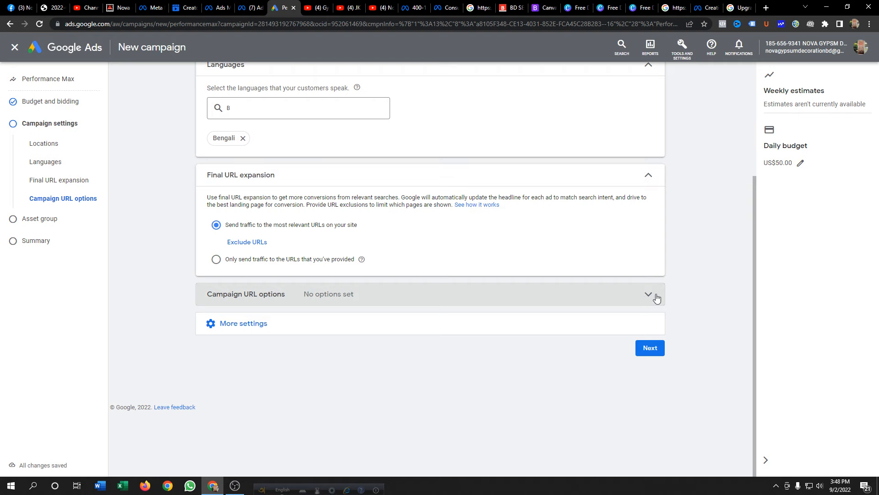
click(649, 350)
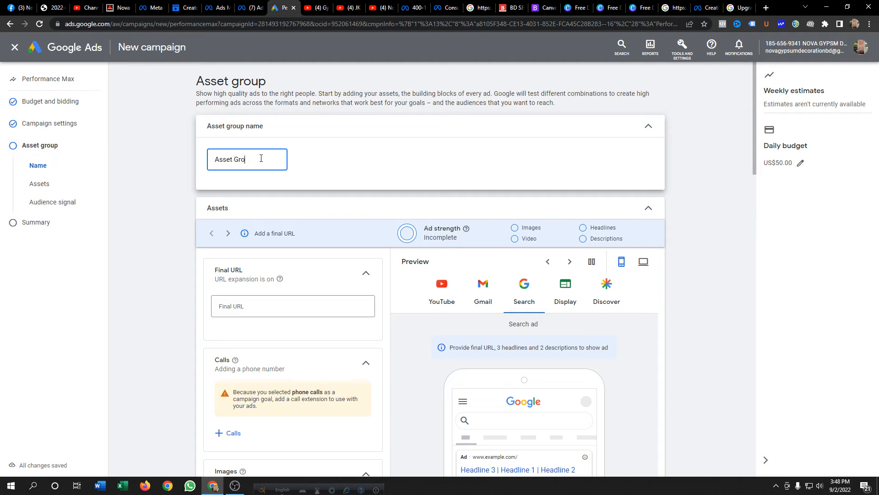
Rename the asset group as AAAAAAA.
key(BackSpace)
key(BackSpace)
key(BackSpace)
key(BackSpace)
key(BackSpace)
key(BackSpace)
key(BackSpace)
key(BackSpace)
key(BackSpace)
text(AAAAAAA)
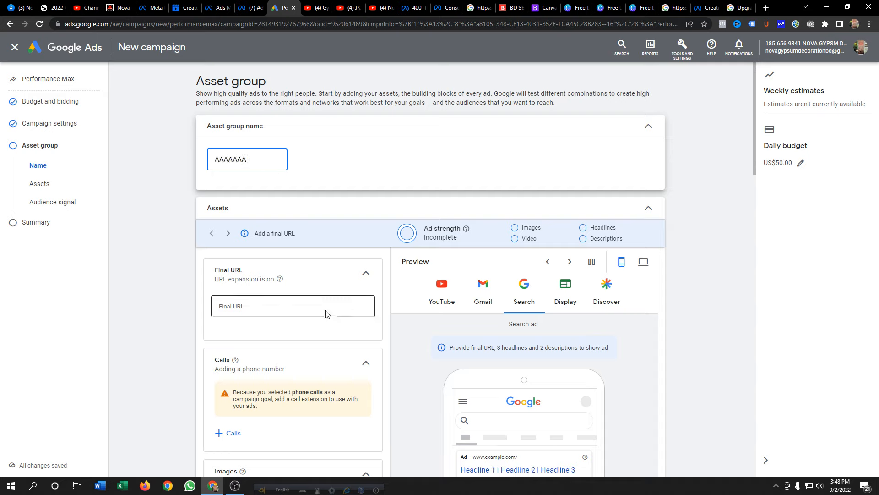
scroll(234, 299, down, 1)
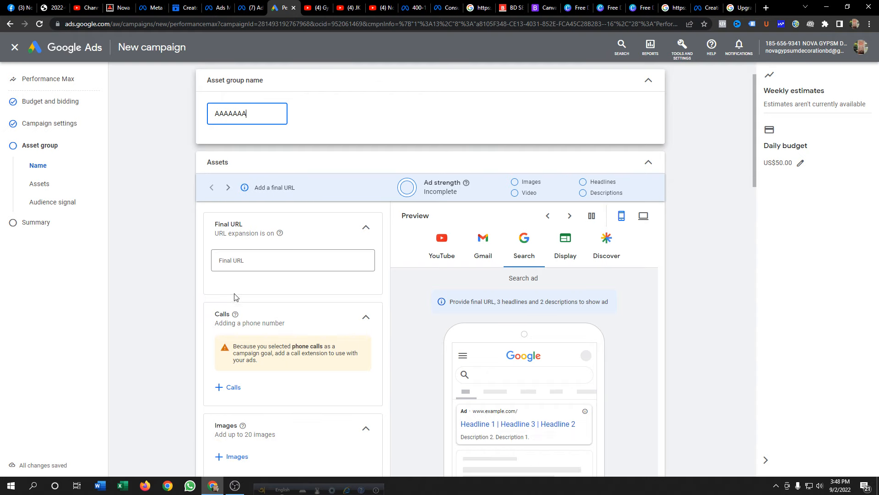
click(235, 258)
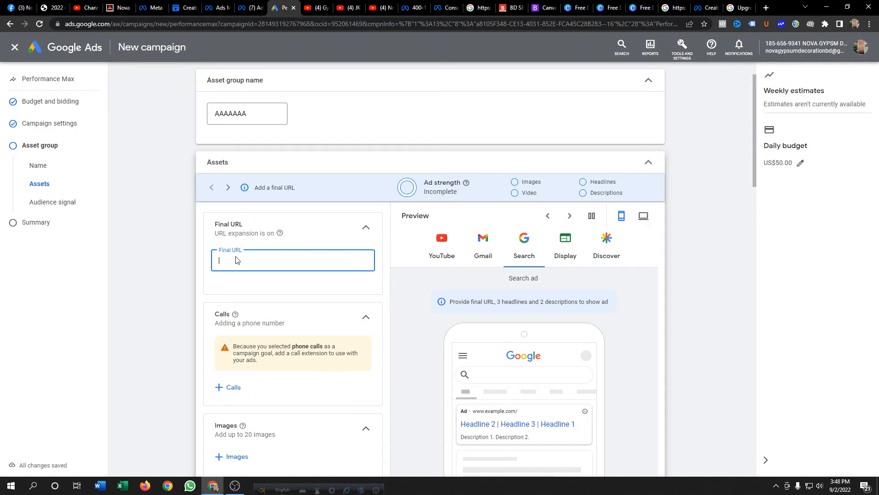
click(120, 8)
right_click(138, 21)
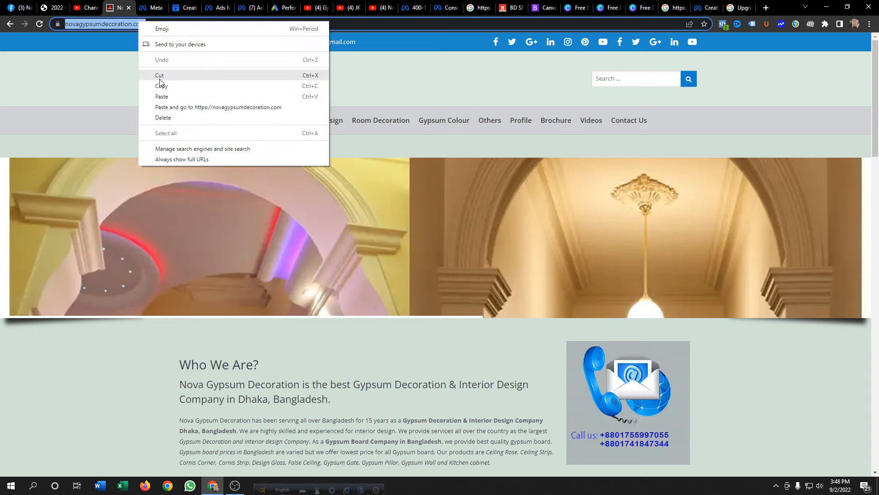
click(162, 85)
click(284, 6)
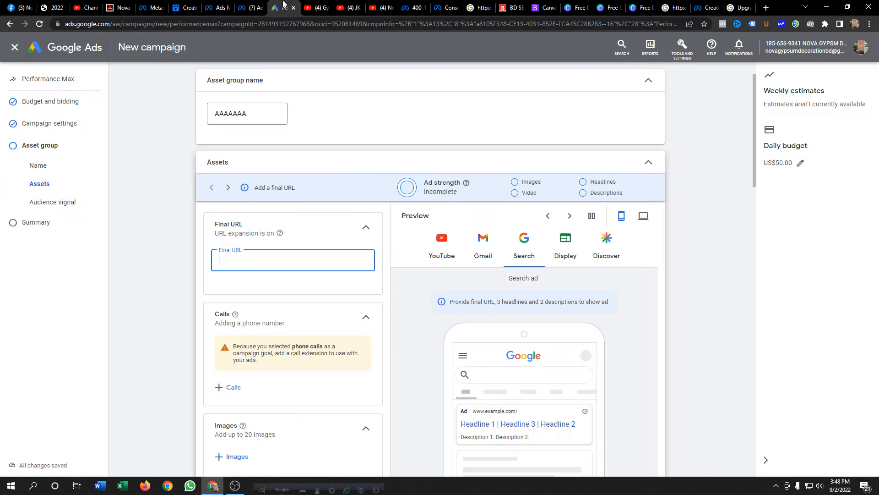
right_click(230, 259)
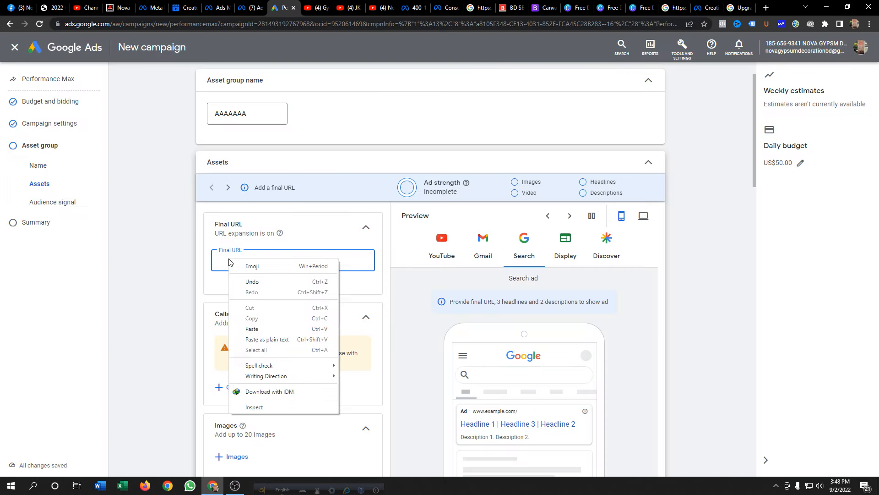
click(247, 331)
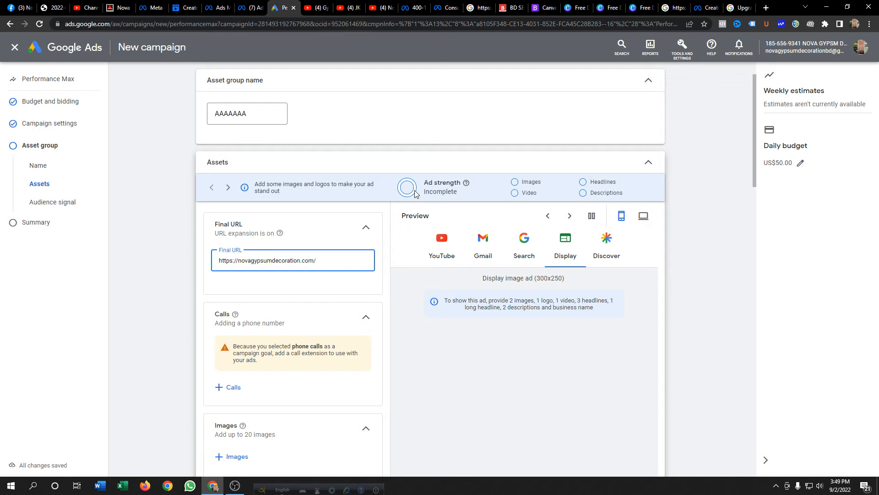
Look over the ad preview area and show the YouTube preview of the ad.
scroll(433, 220, down, 3)
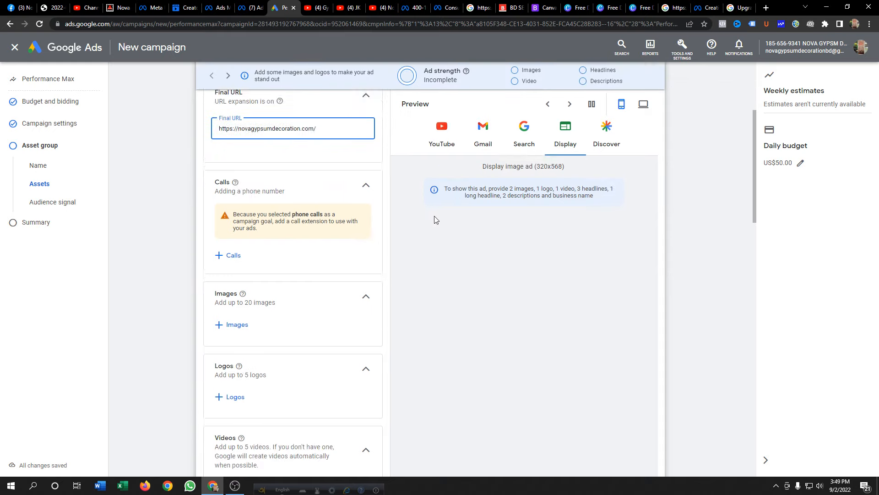
scroll(434, 220, up, 1)
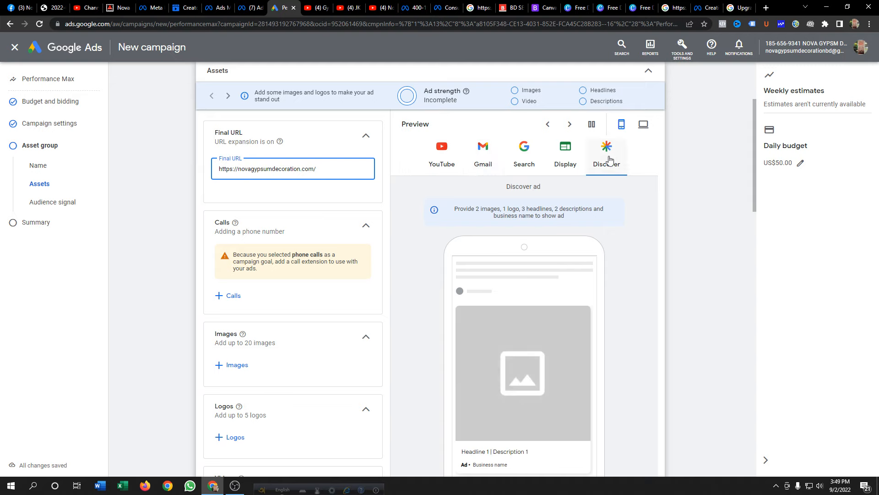
click(441, 164)
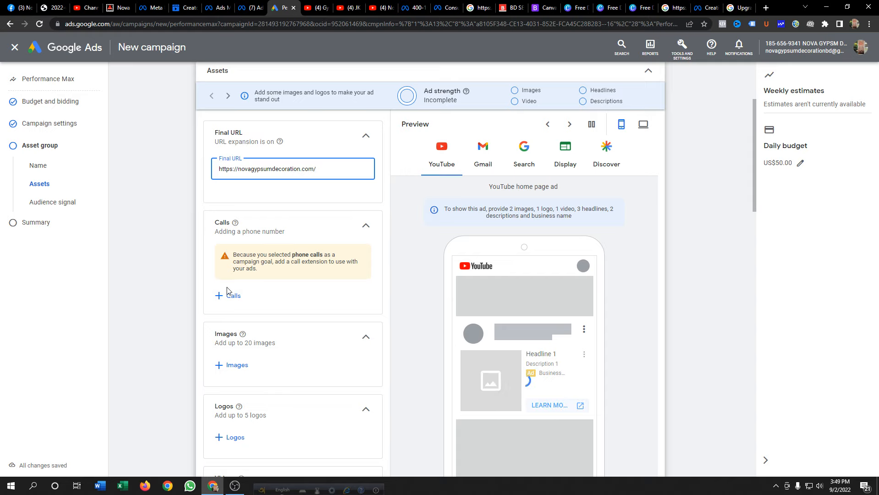
Add the last saved phone number in the list as the campaign's call extension and apply it.
scroll(233, 307, down, 5)
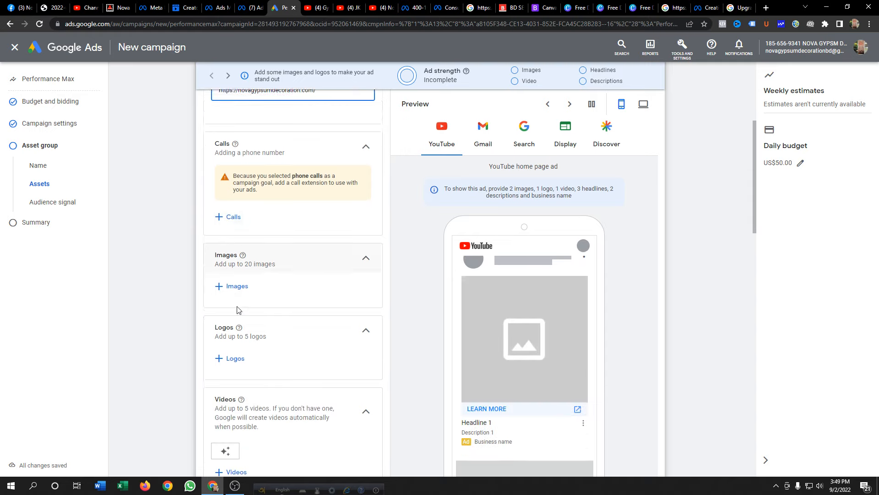
scroll(234, 293, up, 5)
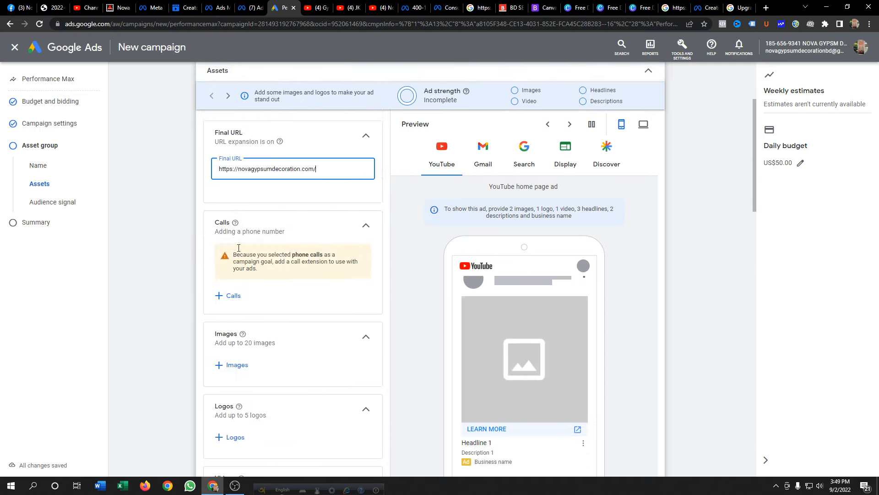
click(228, 296)
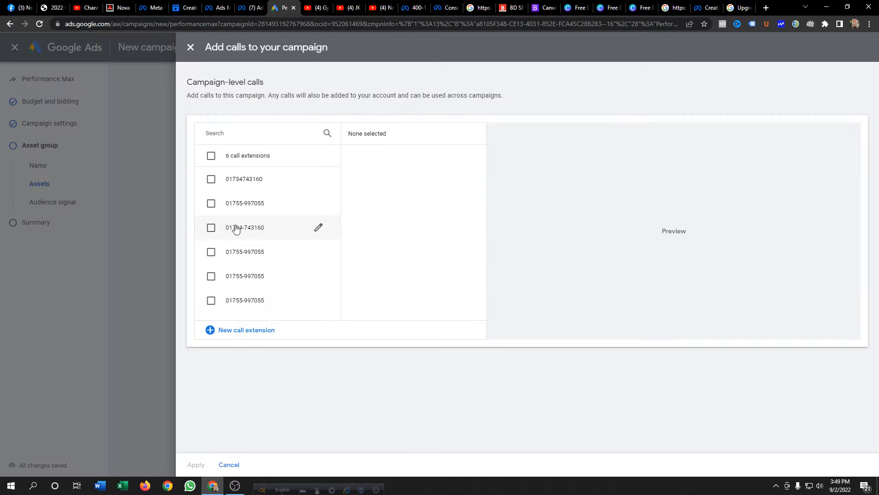
click(211, 300)
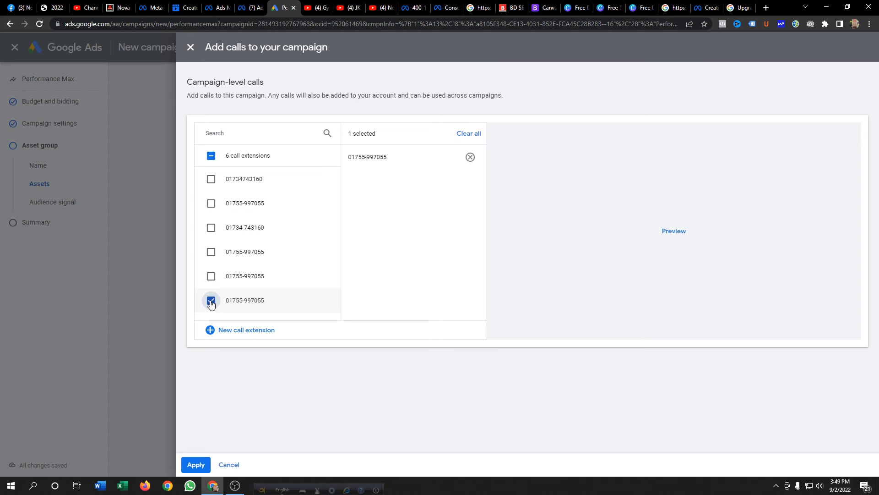
click(194, 465)
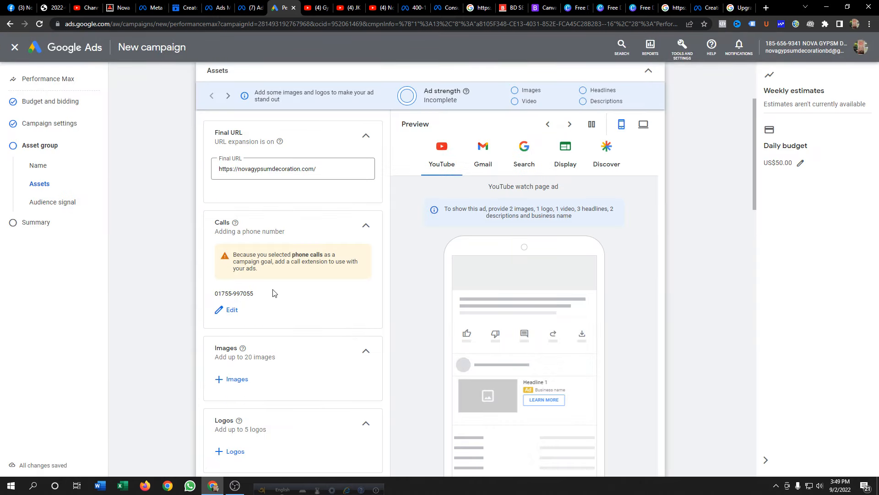
Add a fourth and a fifth headline field to the asset group, leaving all headlines empty.
scroll(289, 278, down, 2)
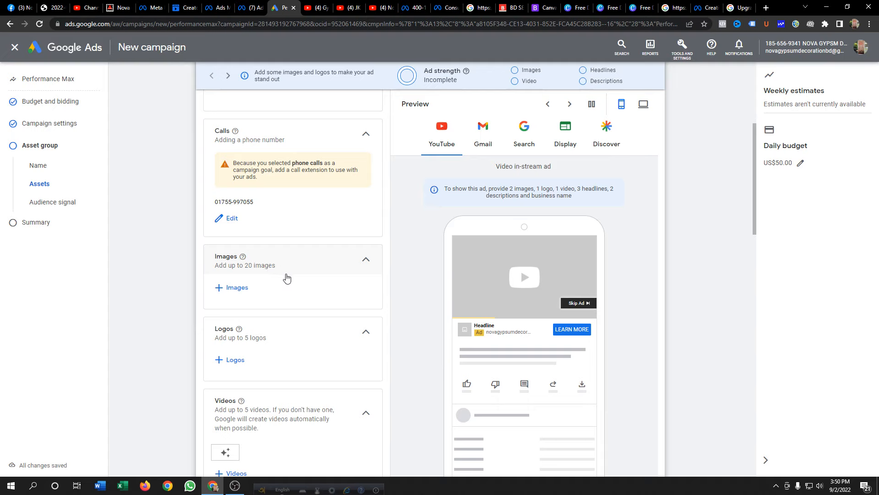
scroll(235, 350, down, 2)
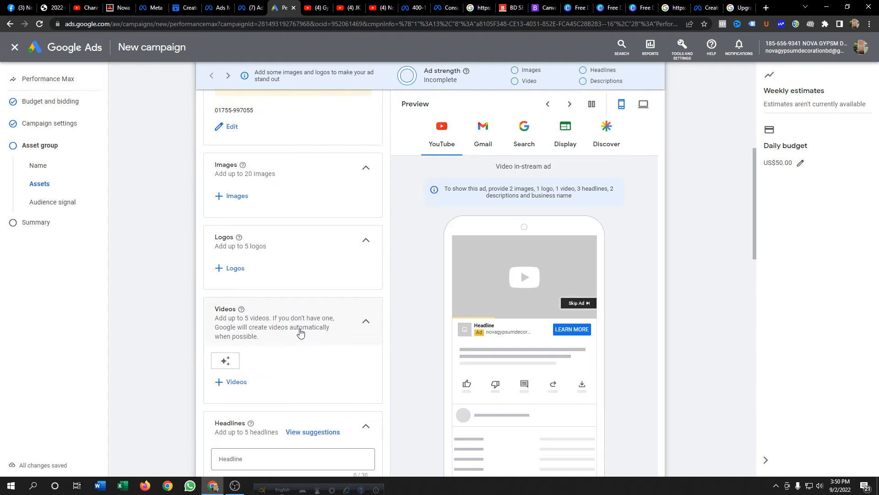
scroll(290, 332, down, 3)
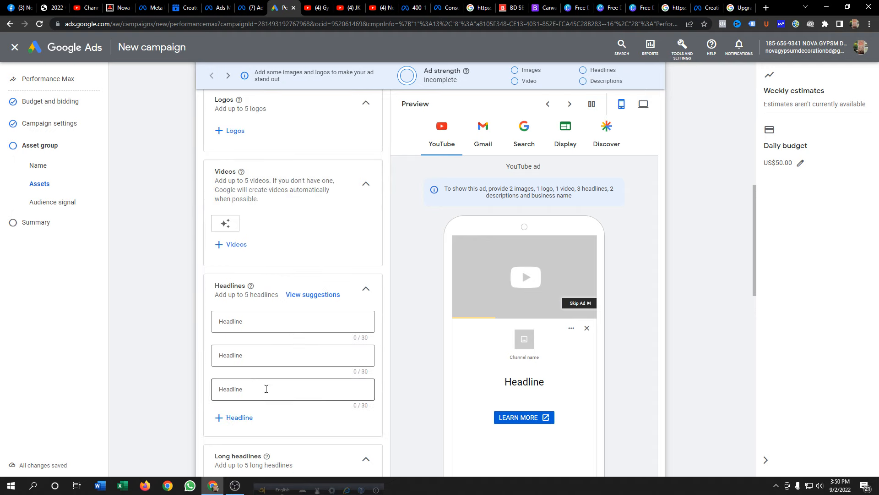
scroll(265, 388, down, 3)
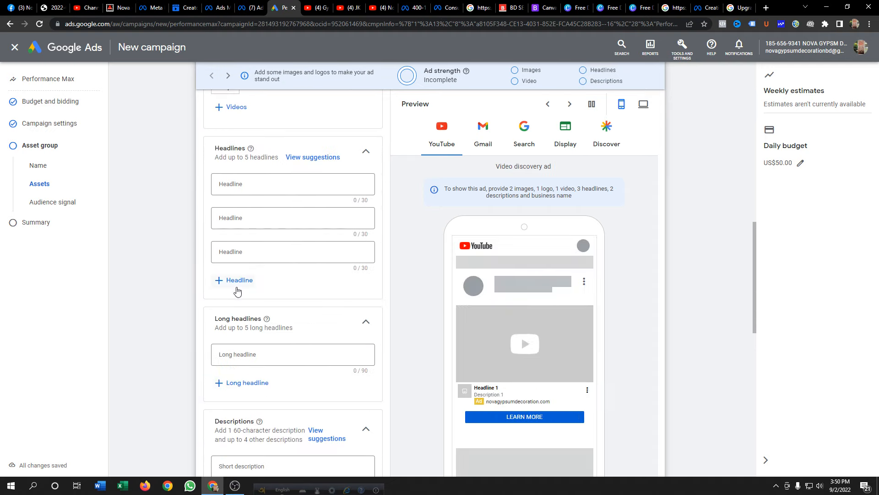
click(241, 284)
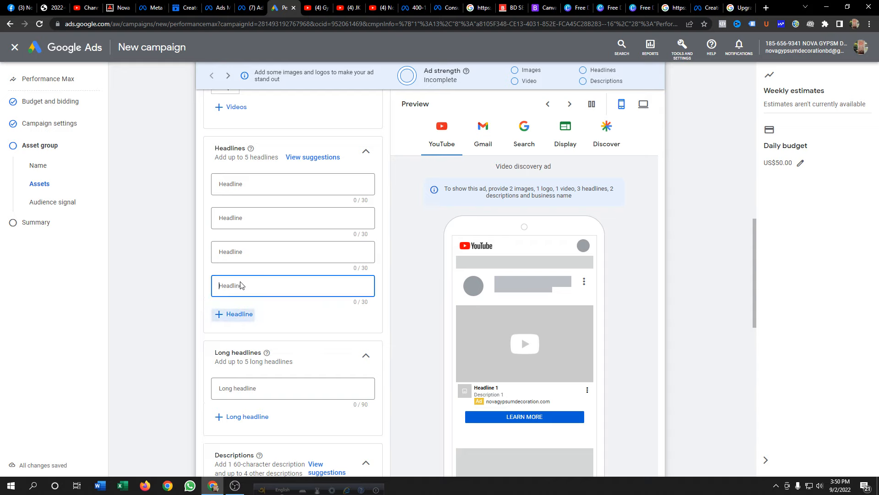
click(232, 316)
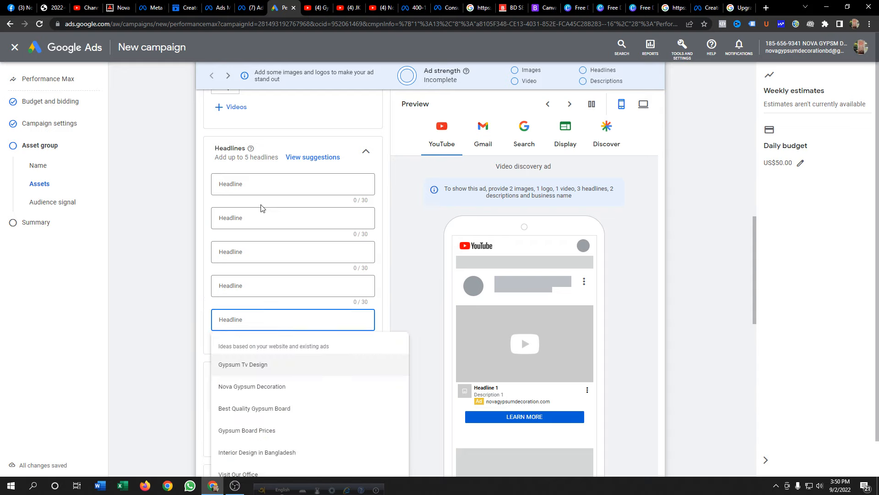
scroll(320, 201, down, 2)
click(402, 217)
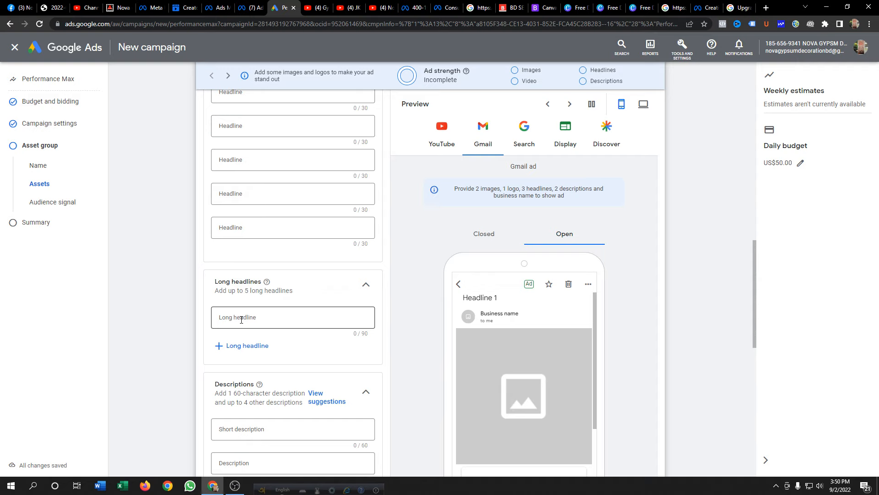
Leave long headlines, descriptions, business name and sitelinks empty, and set the call to action to Shop now.
scroll(242, 319, down, 2)
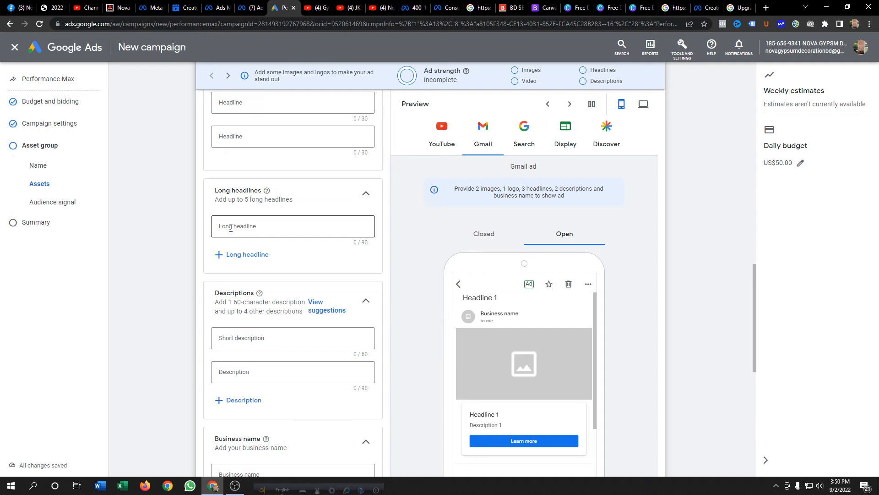
scroll(296, 223, down, 2)
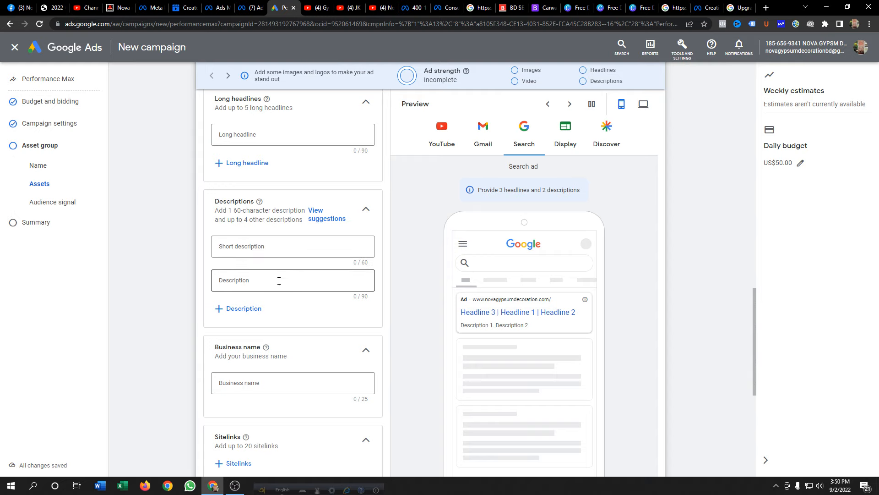
scroll(280, 283, down, 3)
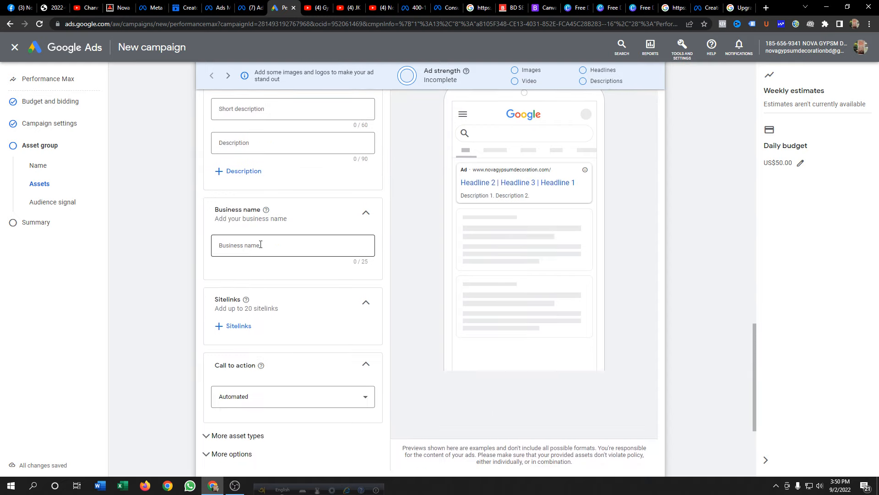
scroll(247, 250, down, 2)
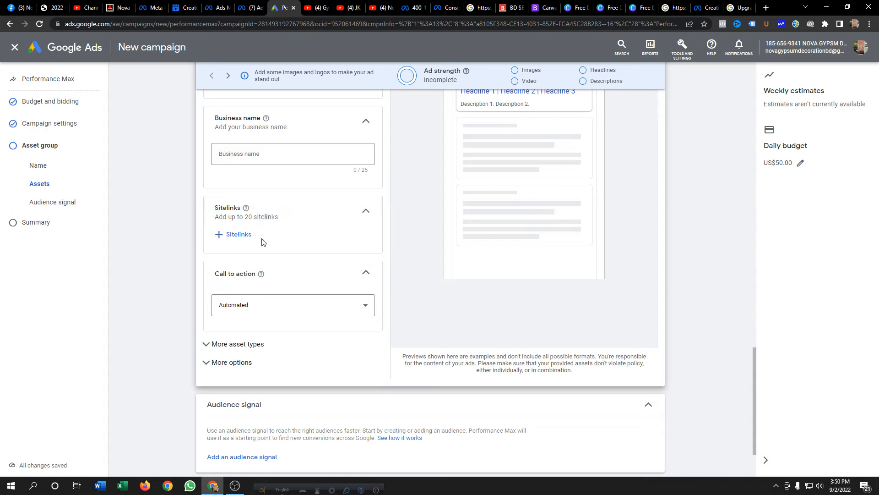
click(365, 307)
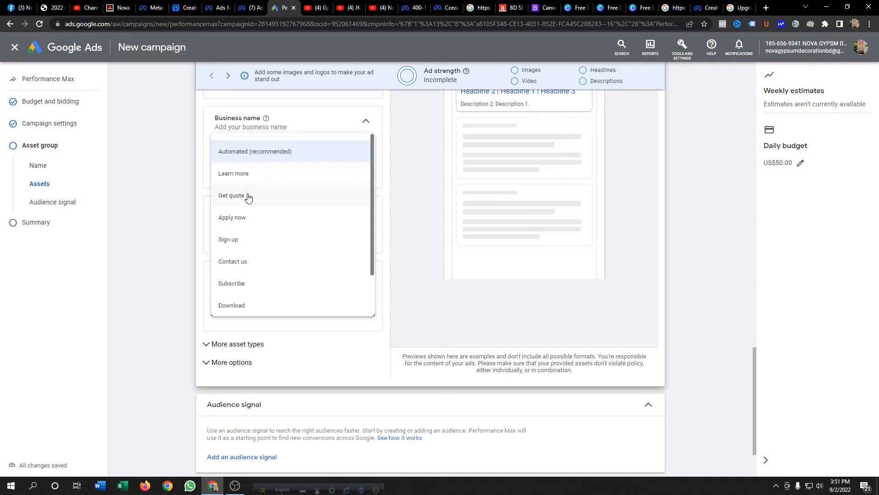
scroll(235, 266, down, 1)
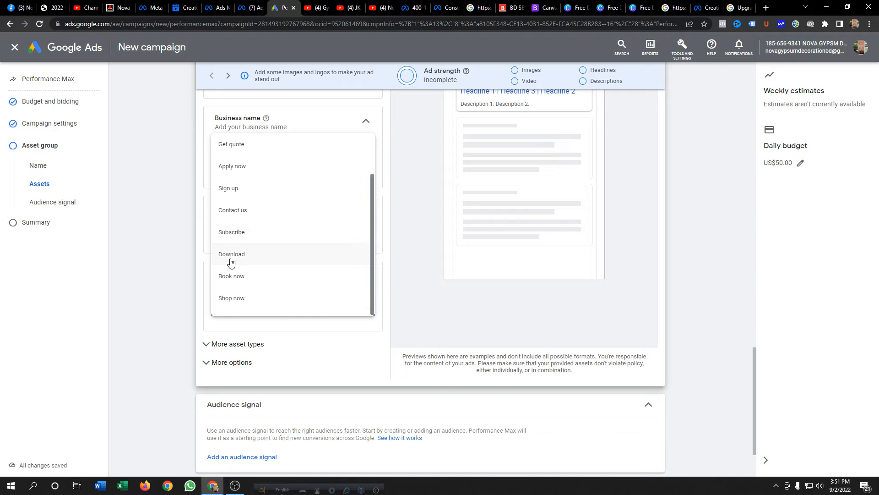
click(230, 299)
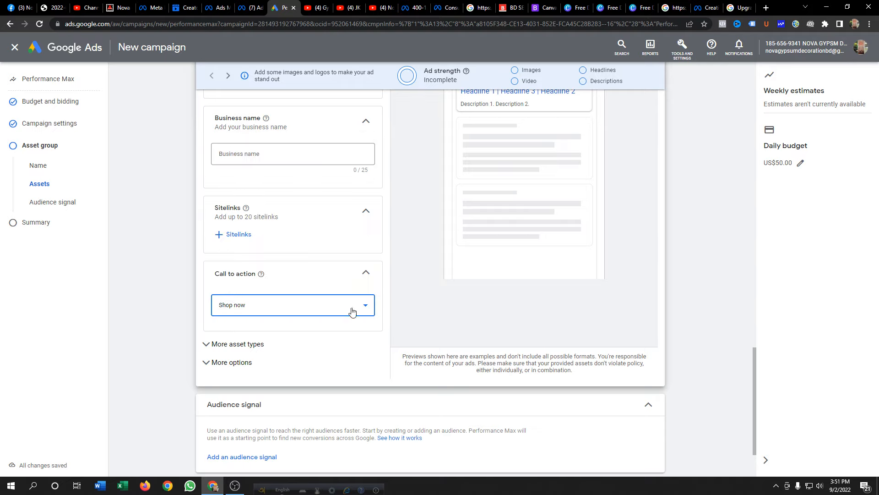
Expand the additional asset types and the further options, and review the lead form, callout and ad URL settings.
scroll(343, 324, down, 2)
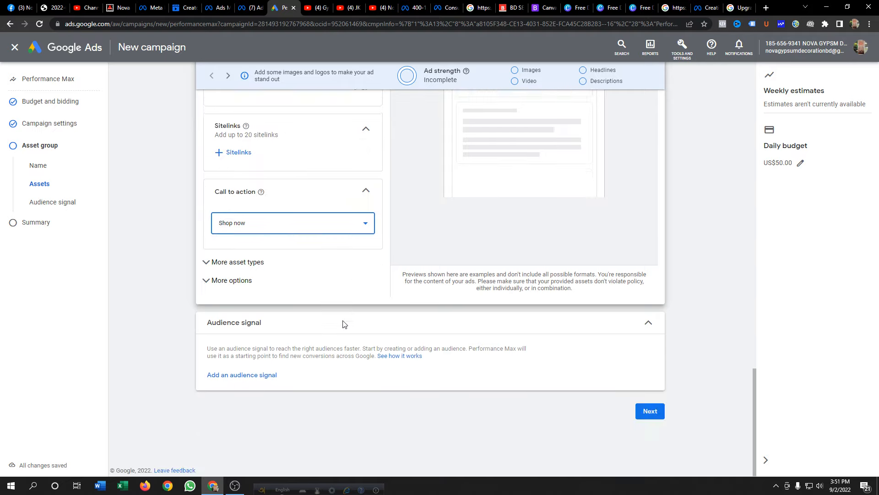
click(228, 266)
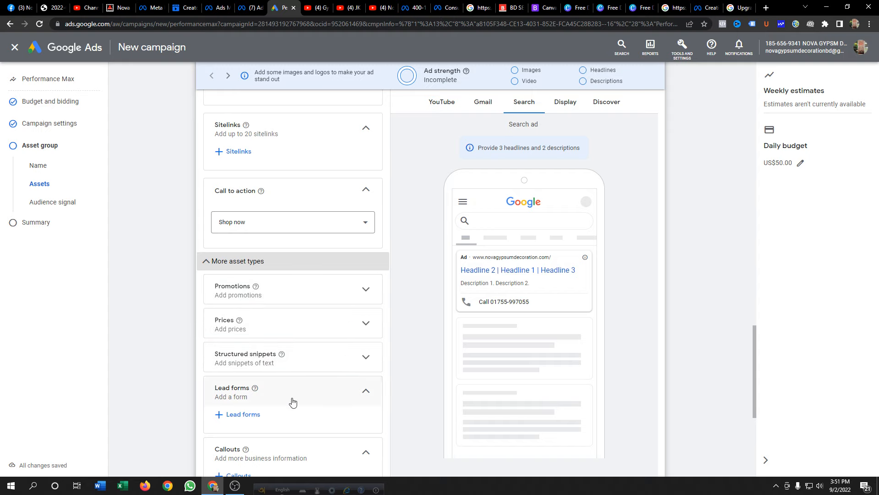
scroll(357, 402, down, 3)
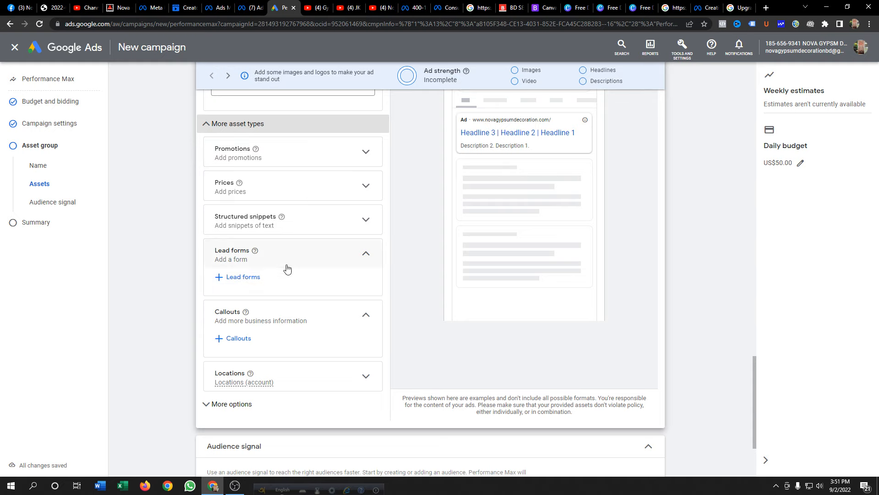
scroll(290, 226, down, 3)
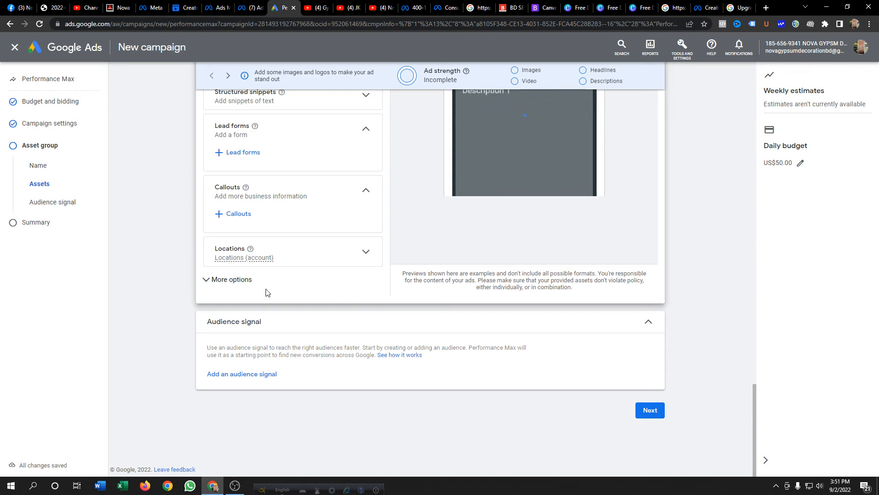
click(252, 280)
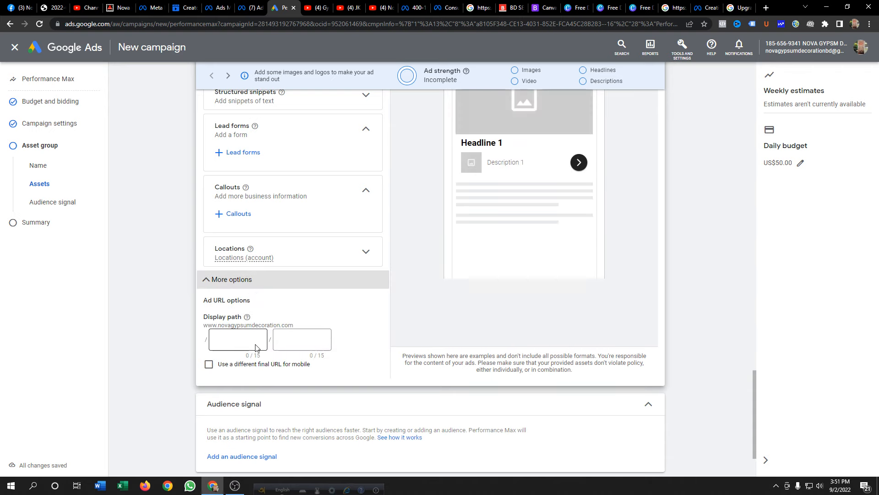
Start a new audience signal and expand its demographics and its interests and detailed demographics for review.
scroll(367, 347, down, 2)
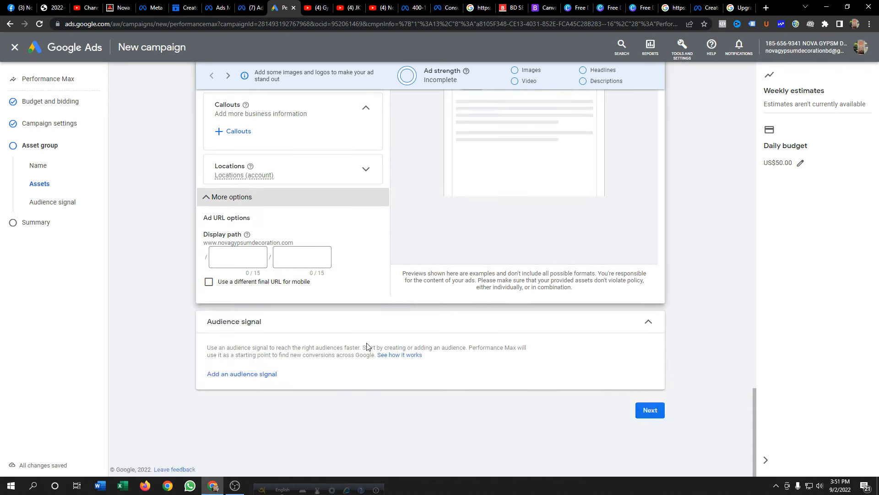
click(249, 375)
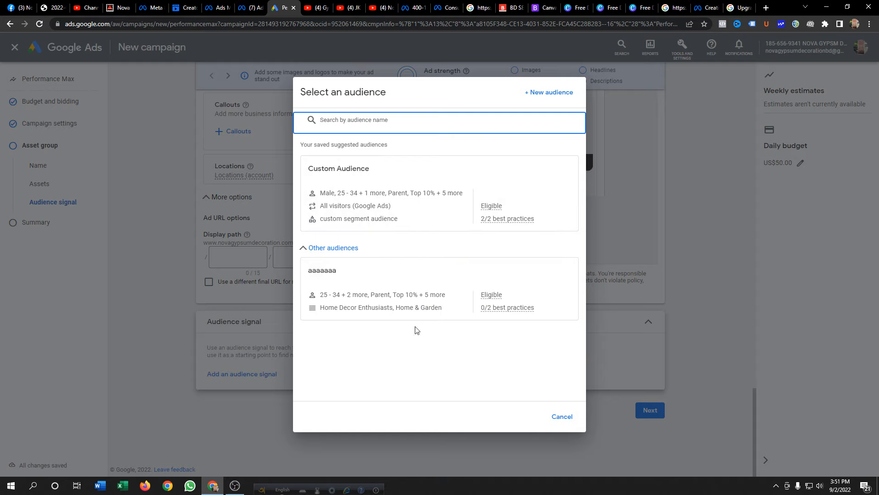
click(551, 93)
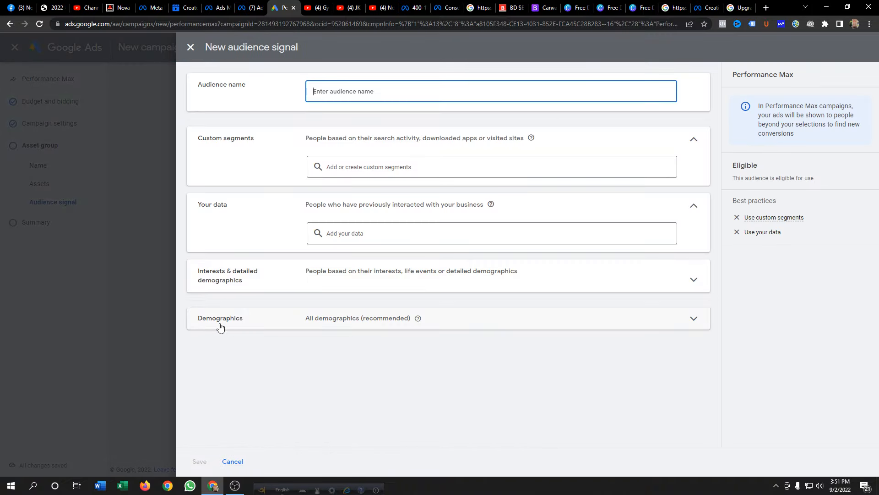
click(701, 326)
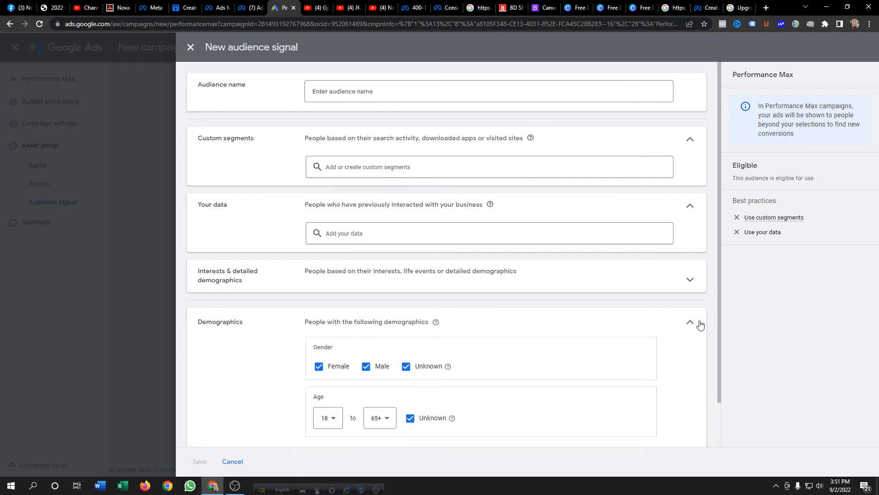
click(689, 278)
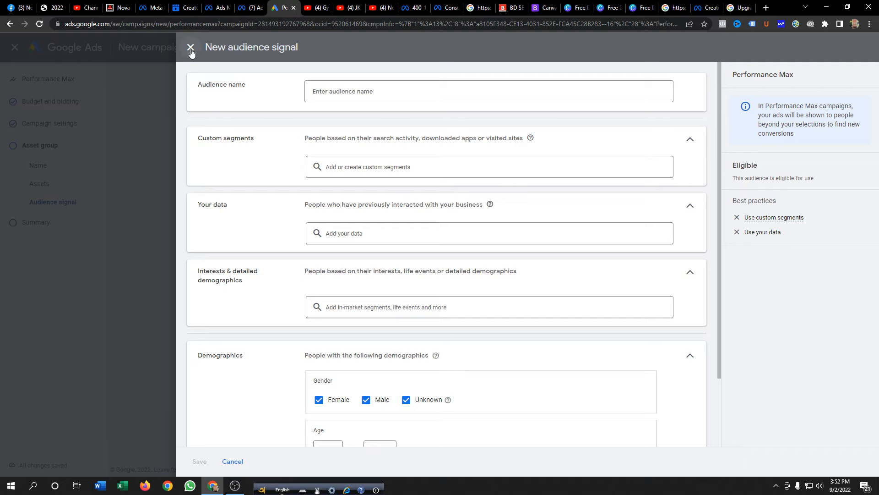
Review the additional demographics for parental status and household income, and leave the audience selection without adding an audience signal.
scroll(480, 298, down, 3)
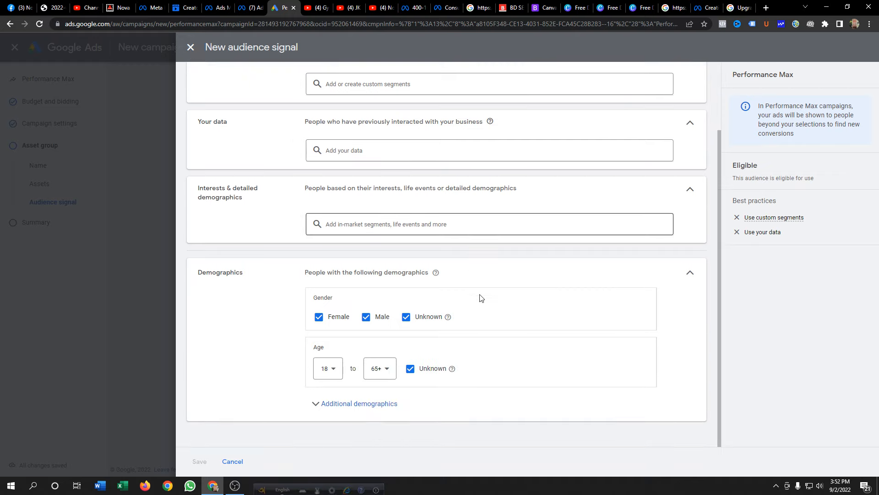
click(360, 404)
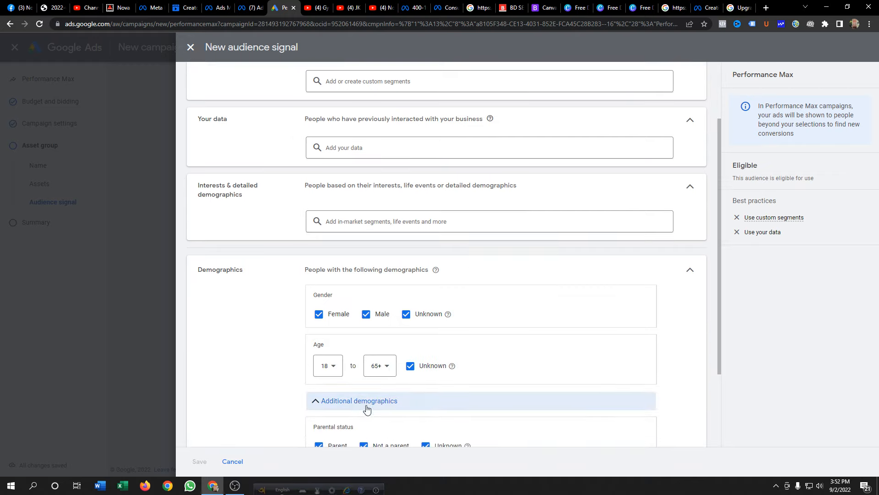
scroll(365, 408, down, 3)
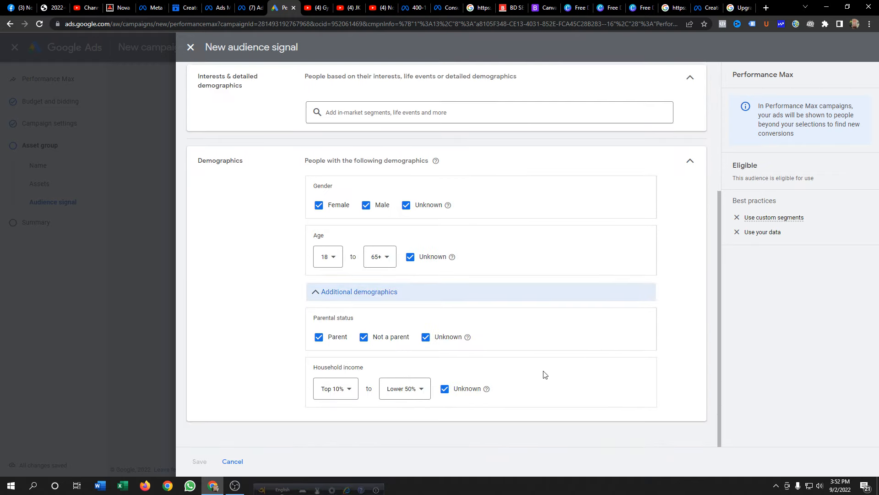
click(191, 48)
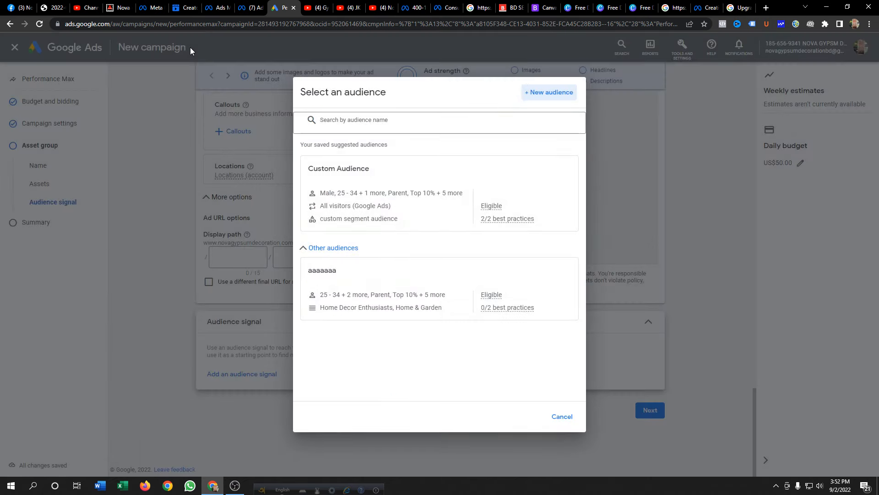
click(569, 416)
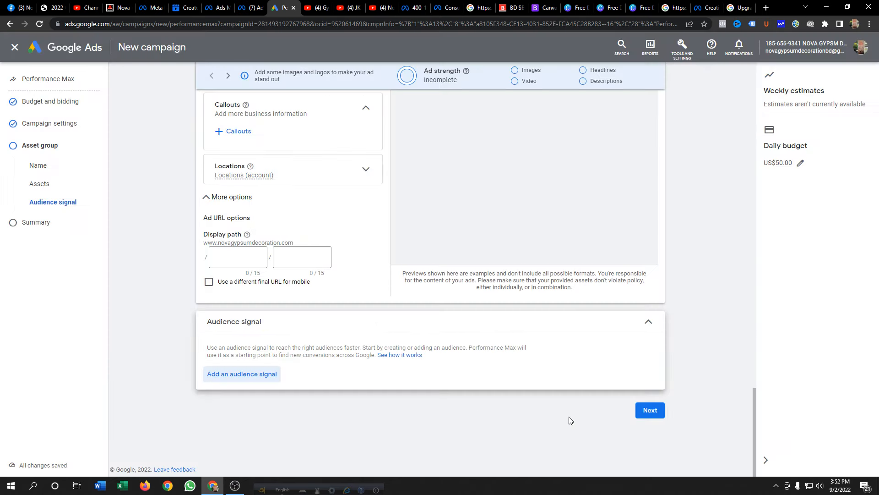
Proceed to the campaign summary and look back over the campaign settings and the budget and bidding.
click(648, 410)
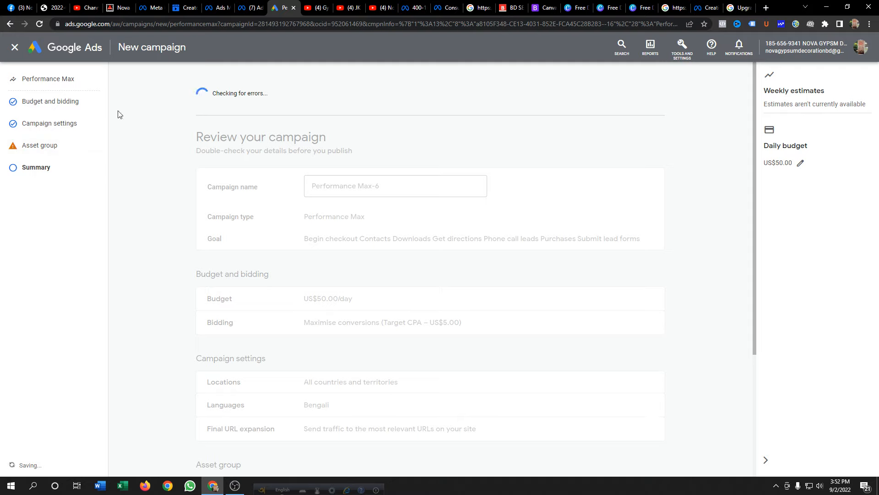
click(43, 123)
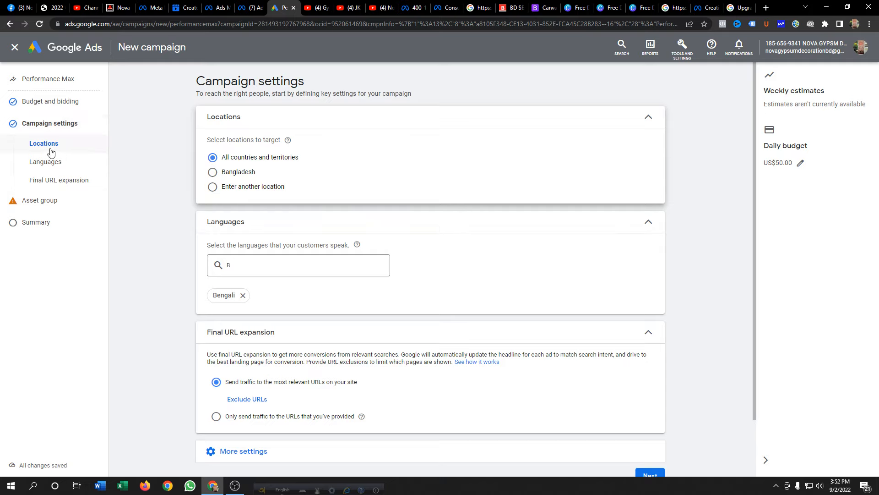
click(50, 104)
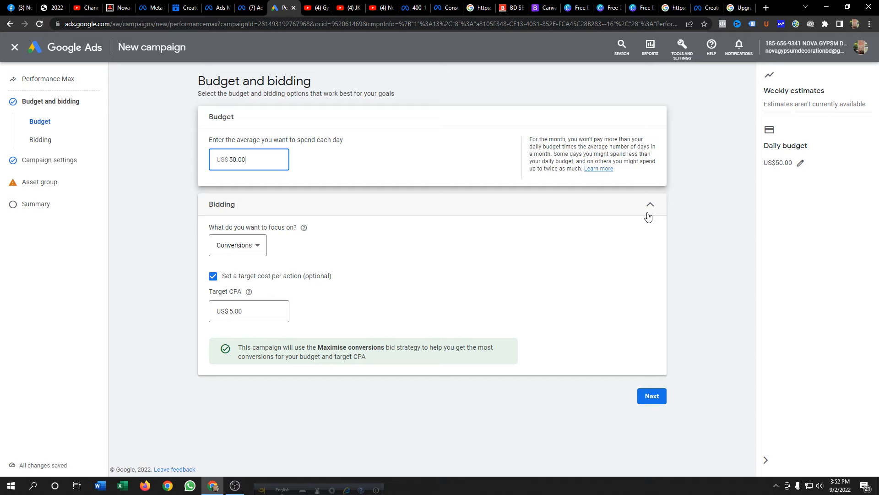
click(234, 486)
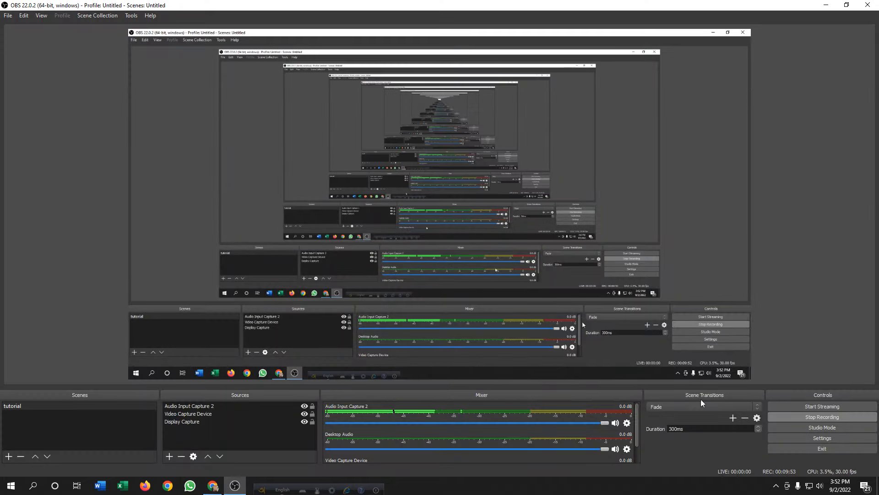